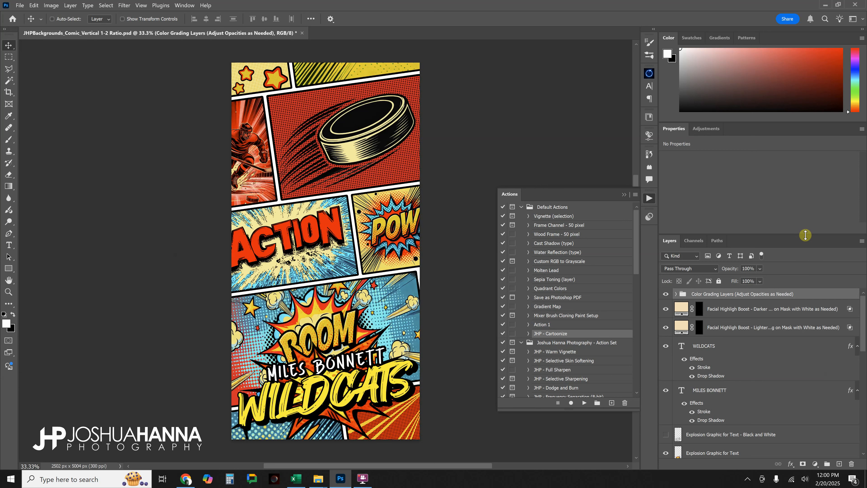
Enlarge the layer list, compare the design without the Color Grading Layers group, and examine the layers inside that group
{"action": "left_click_drag", "start_coordinate": [806, 235], "coordinate": [814, 205]}
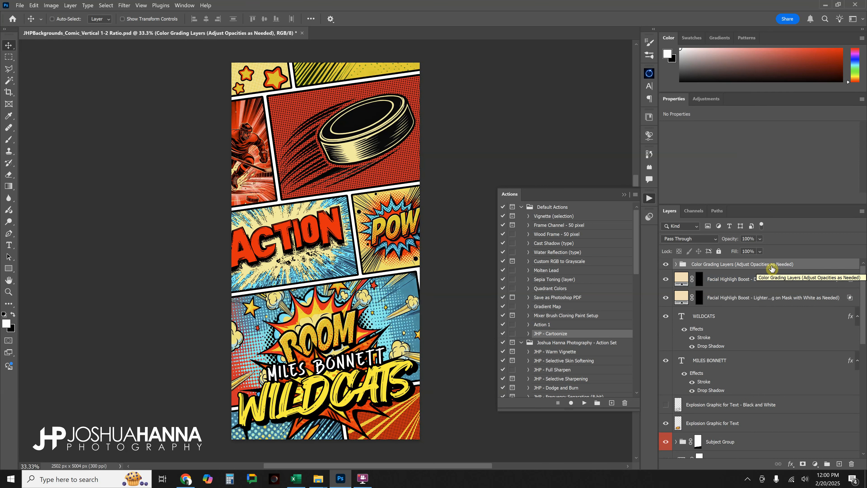
{"action": "left_click", "coordinate": [667, 266]}
{"action": "left_click", "coordinate": [666, 266]}
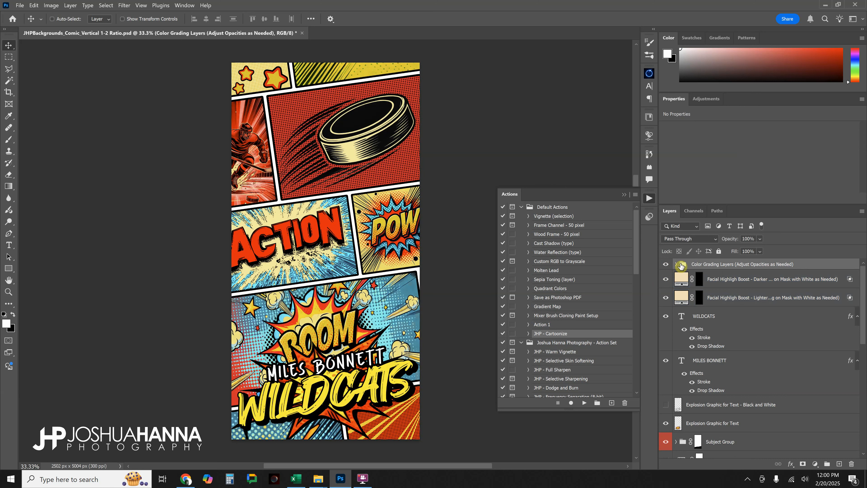
{"action": "left_click", "coordinate": [675, 264]}
{"action": "left_click", "coordinate": [734, 296]}
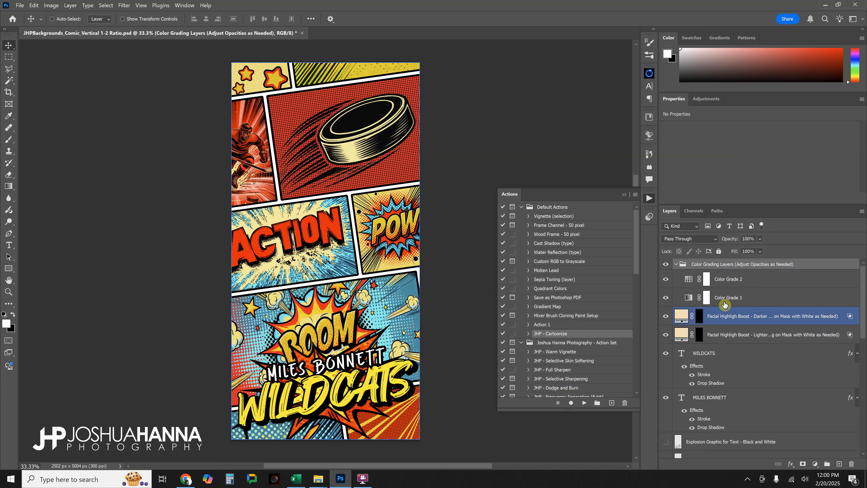
{"action": "left_click", "coordinate": [734, 286]}
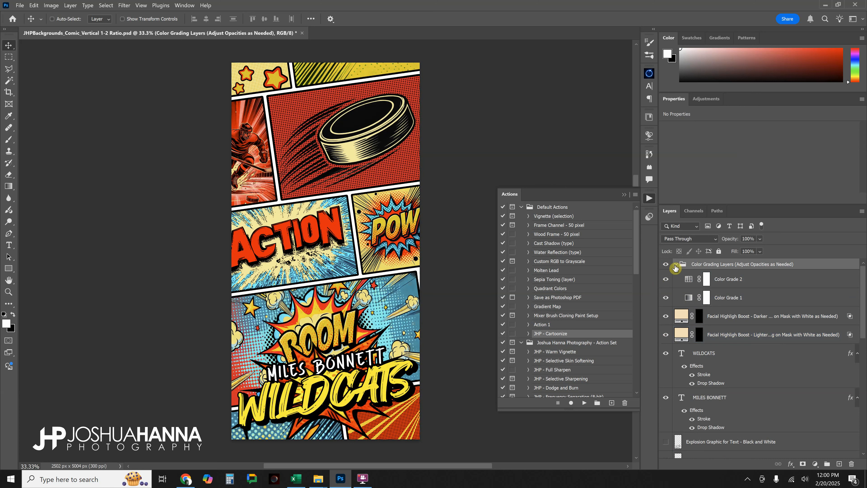
{"action": "left_click", "coordinate": [676, 268]}
{"action": "left_click", "coordinate": [686, 349]}
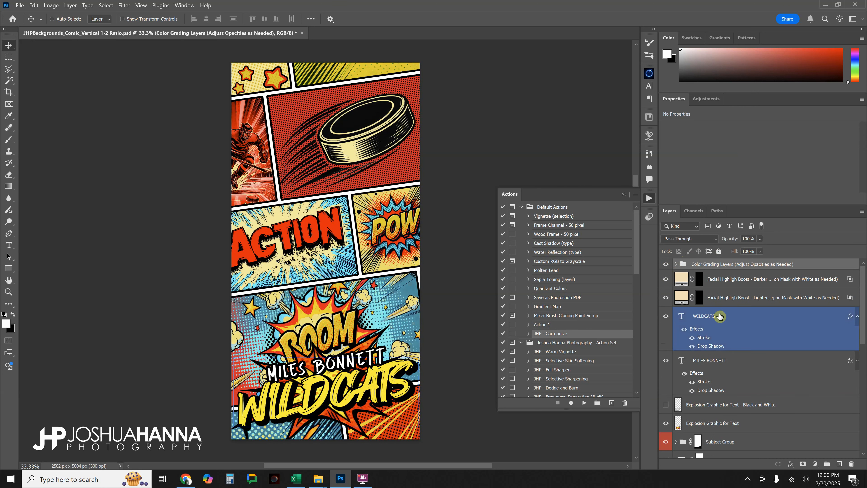
Select the mask of the lighter-skin facial highlight boost layer and make white the foreground color
{"action": "left_click", "coordinate": [718, 284]}
{"action": "left_click", "coordinate": [716, 299]}
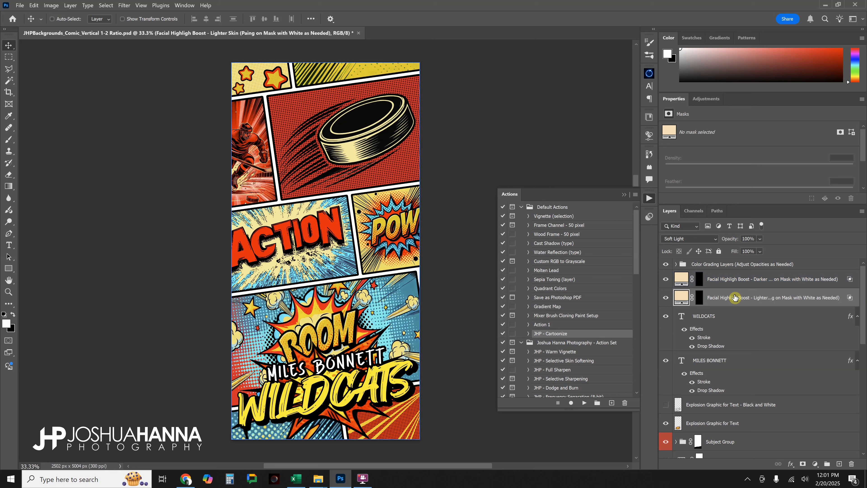
{"action": "left_click_drag", "start_coordinate": [700, 297], "coordinate": [591, 326]}
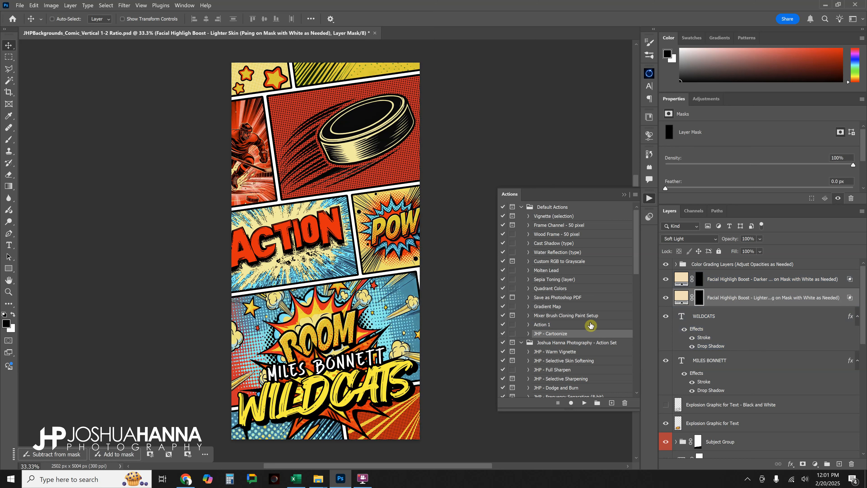
{"action": "left_click", "coordinate": [12, 316]}
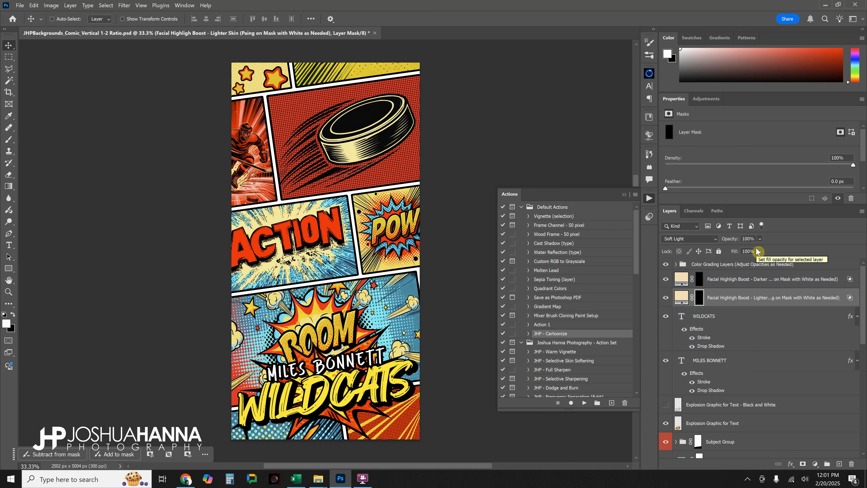
Select the WILDCATS text layer and check the design with the team text and the player-name text each briefly hidden
{"action": "left_click", "coordinate": [730, 318]}
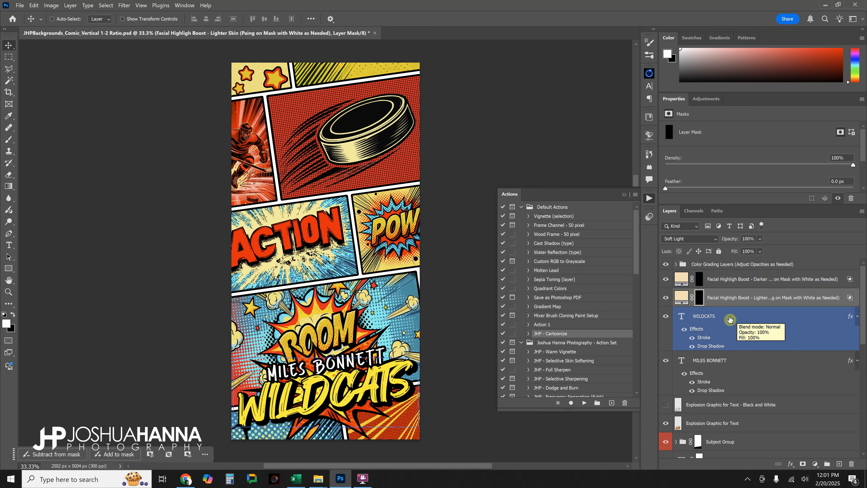
{"action": "left_click", "coordinate": [667, 318]}
{"action": "left_click", "coordinate": [666, 319]}
{"action": "left_click", "coordinate": [686, 357]}
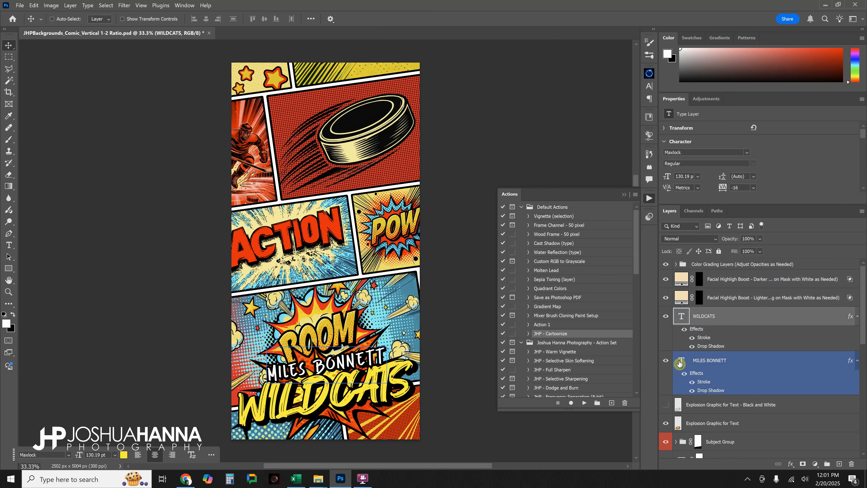
{"action": "left_click", "coordinate": [668, 364]}
{"action": "left_click", "coordinate": [669, 364]}
{"action": "left_click", "coordinate": [703, 330]}
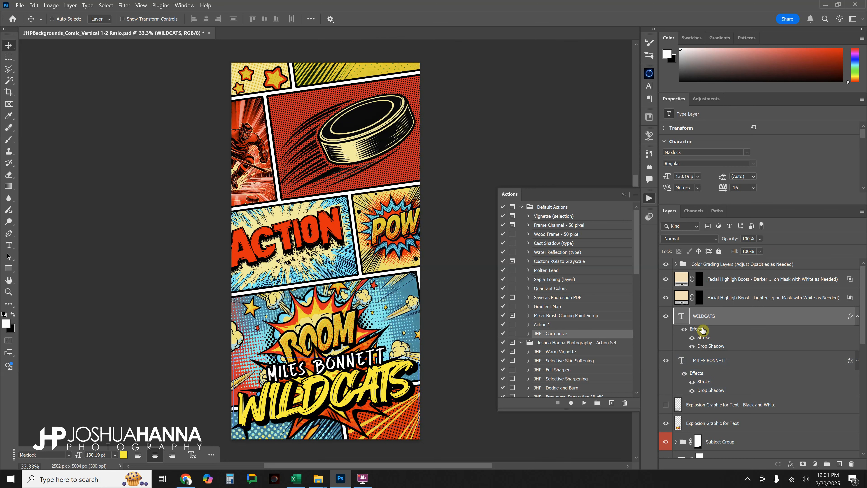
Replace the team name WILDCATS with KNIGHTS in its text layer
{"action": "double_click", "coordinate": [684, 319]}
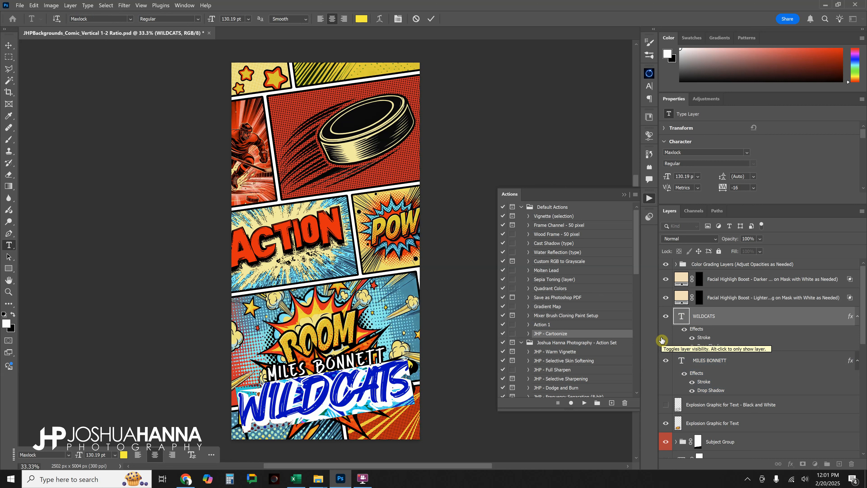
{"action": "type", "text": "KNIC"}
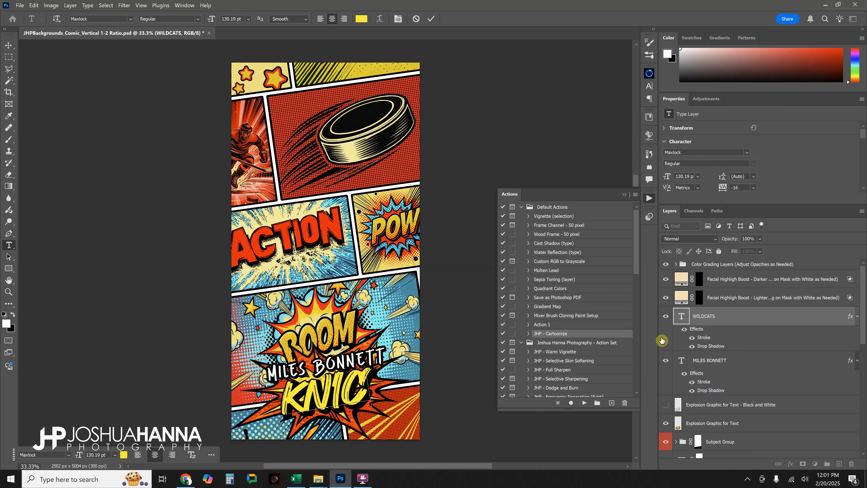
{"action": "key", "text": "BackSpace"}
{"action": "type", "text": "GHTS"}
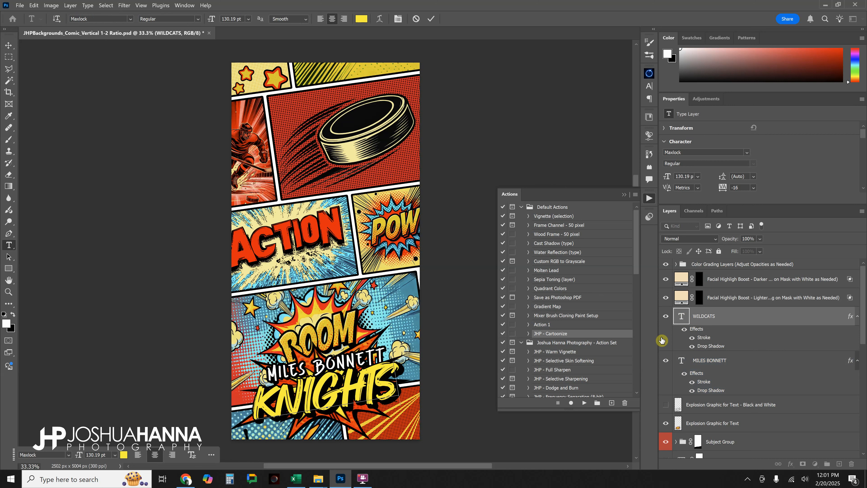
{"action": "left_click", "coordinate": [431, 19]}
{"action": "key", "text": "v"}
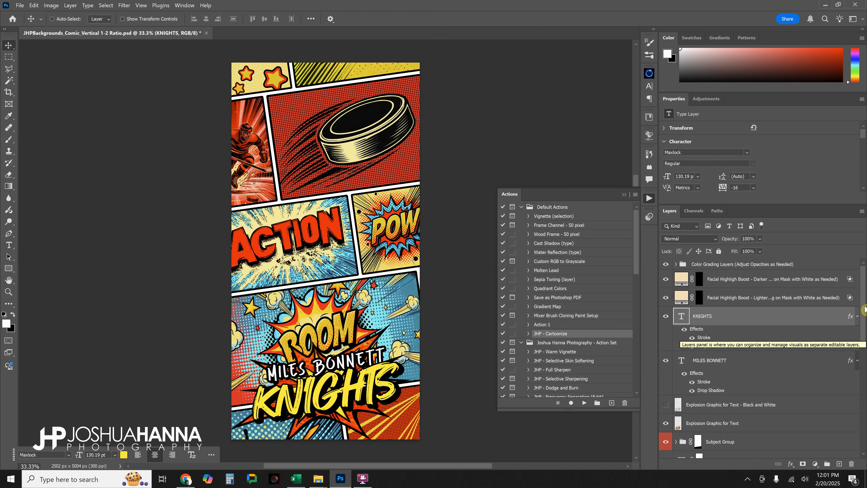
Temporarily hide the KNIGHTS and player-name text layers to examine the explosion graphic behind them, and restore both
{"action": "left_click_drag", "start_coordinate": [865, 305], "coordinate": [864, 348]}
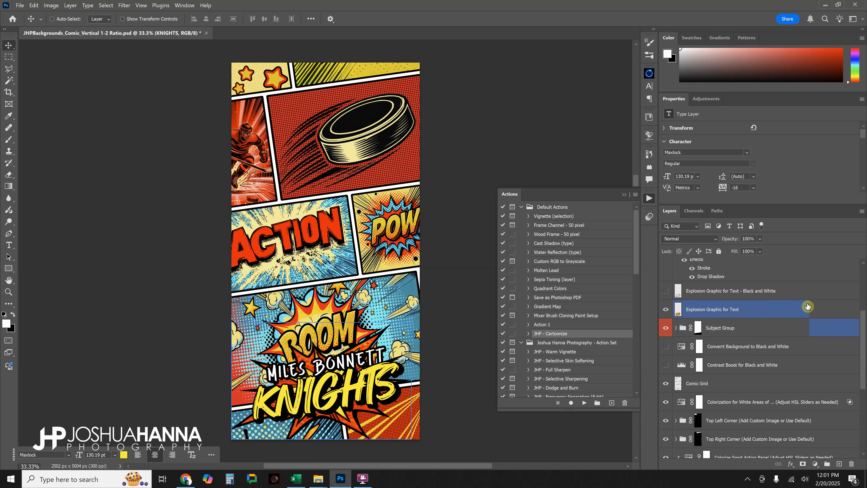
{"action": "scroll", "coordinate": [864, 340], "scroll_direction": "up", "scroll_amount": 2}
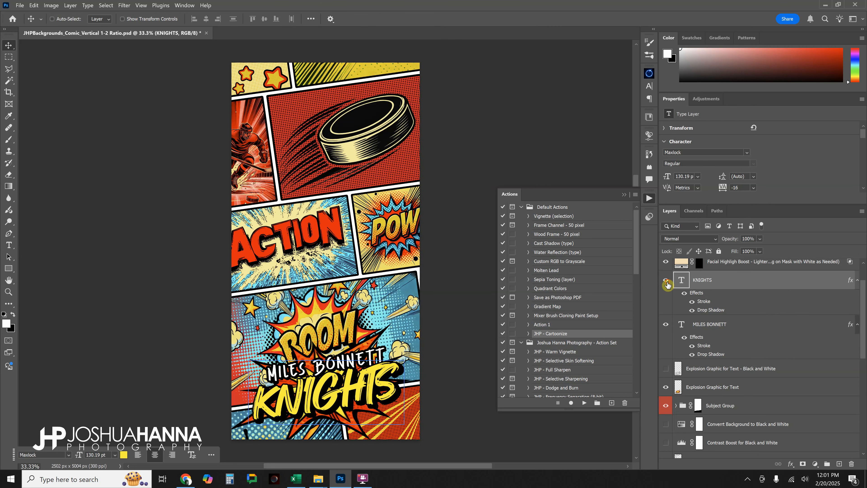
{"action": "left_click", "coordinate": [666, 280]}
{"action": "left_click", "coordinate": [665, 324]}
{"action": "left_click", "coordinate": [343, 373], "text": "ctrl"}
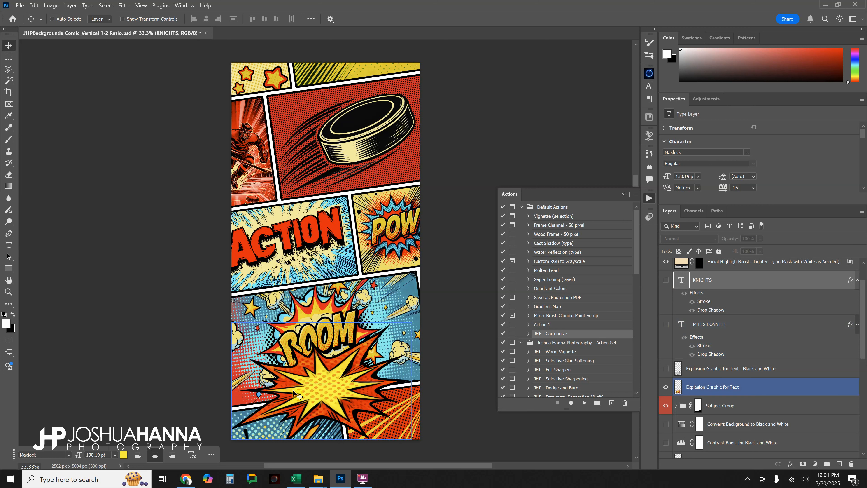
{"action": "left_click", "coordinate": [462, 403], "text": "ctrl"}
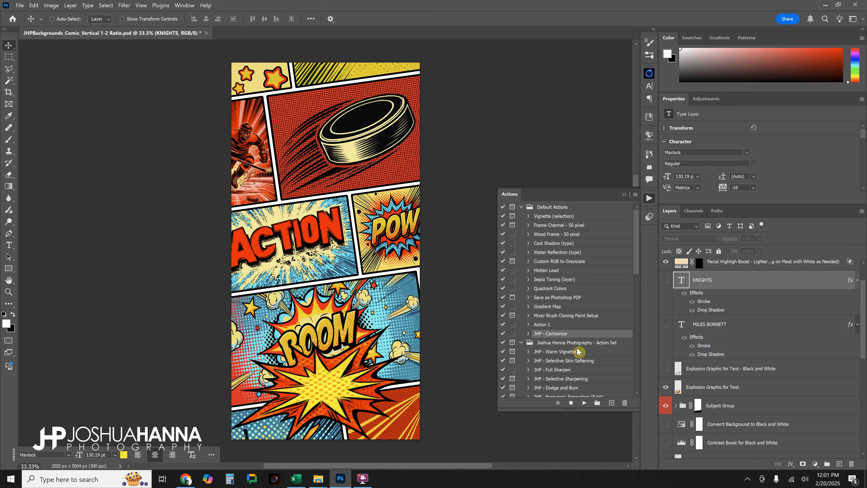
{"action": "left_click", "coordinate": [666, 280]}
{"action": "left_click", "coordinate": [666, 324]}
Preview the black and white version of the explosion graphic behind the text and hide it again
{"action": "left_click", "coordinate": [714, 388]}
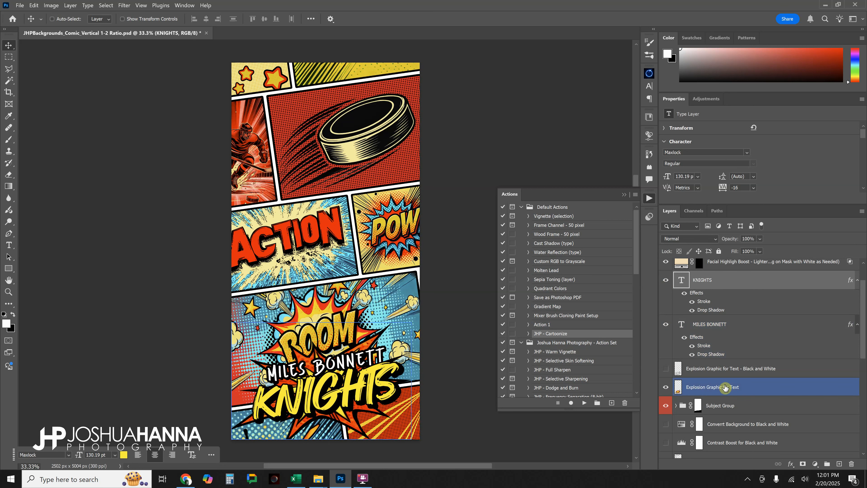
{"action": "left_click", "coordinate": [666, 369]}
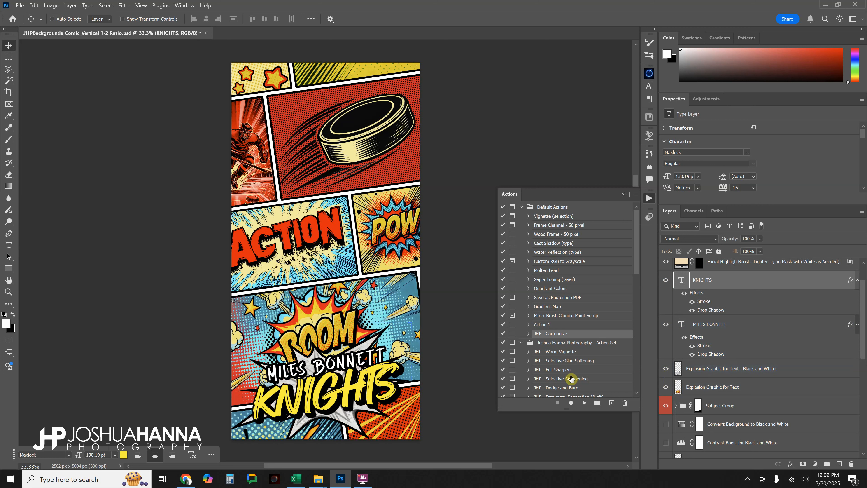
{"action": "left_click", "coordinate": [665, 372]}
Expand the Subject Group to examine its mask and the nested group for placing the subject, and collapse it again
{"action": "scroll", "coordinate": [851, 360], "scroll_direction": "down", "scroll_amount": 3}
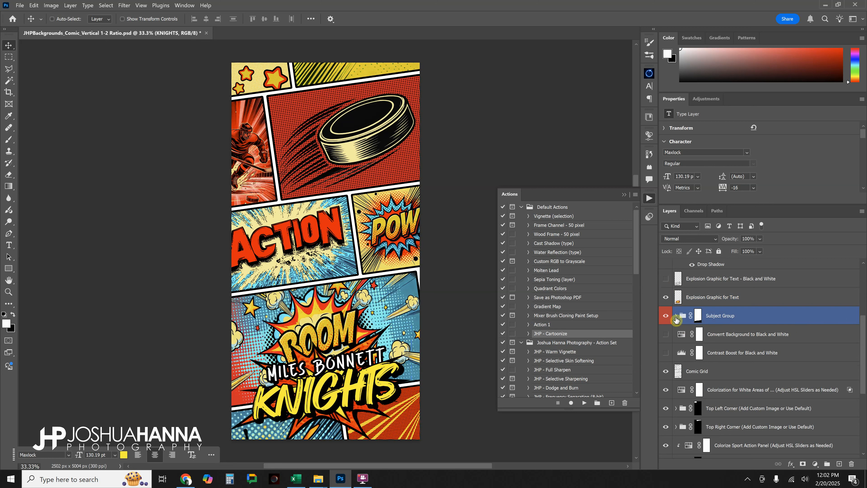
{"action": "left_click", "coordinate": [677, 317]}
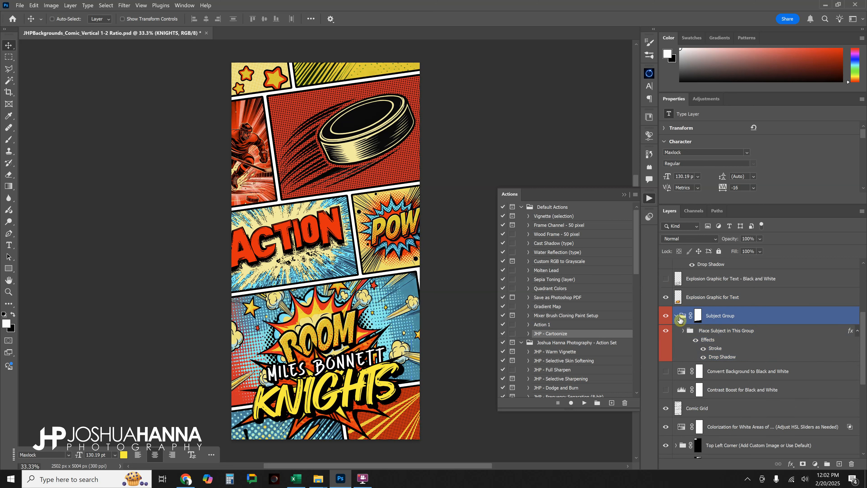
{"action": "left_click", "coordinate": [729, 330]}
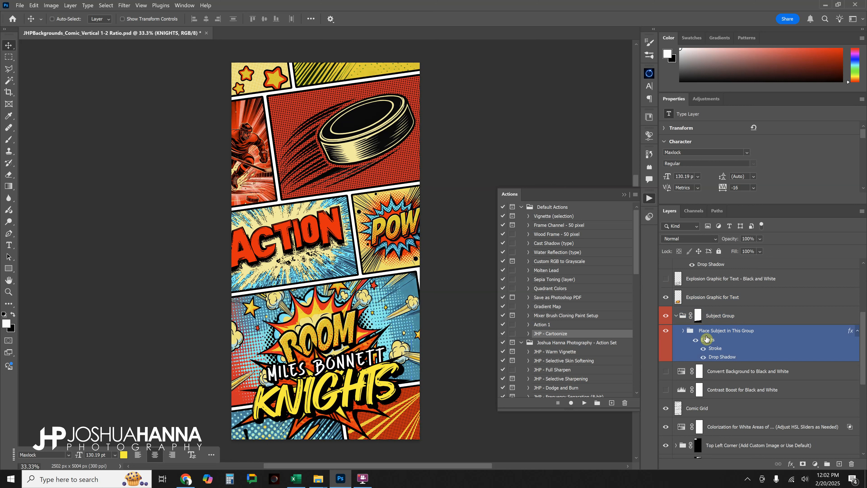
{"action": "left_click", "coordinate": [705, 323]}
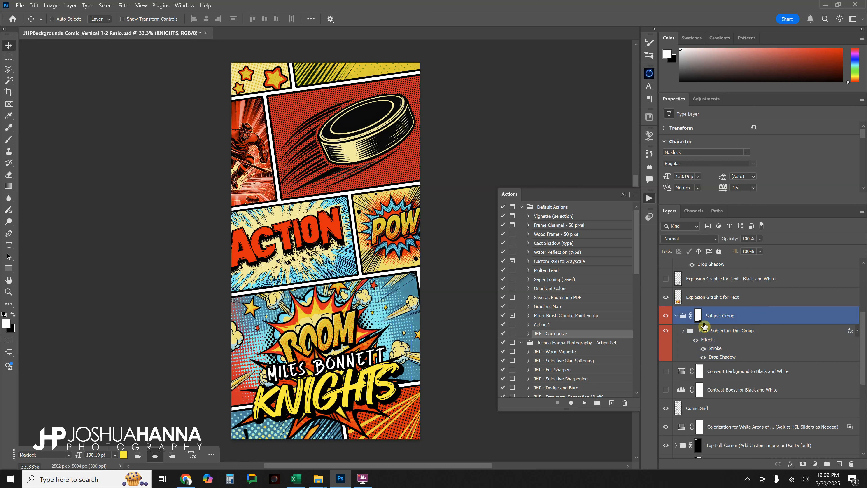
{"action": "left_click", "coordinate": [700, 336]}
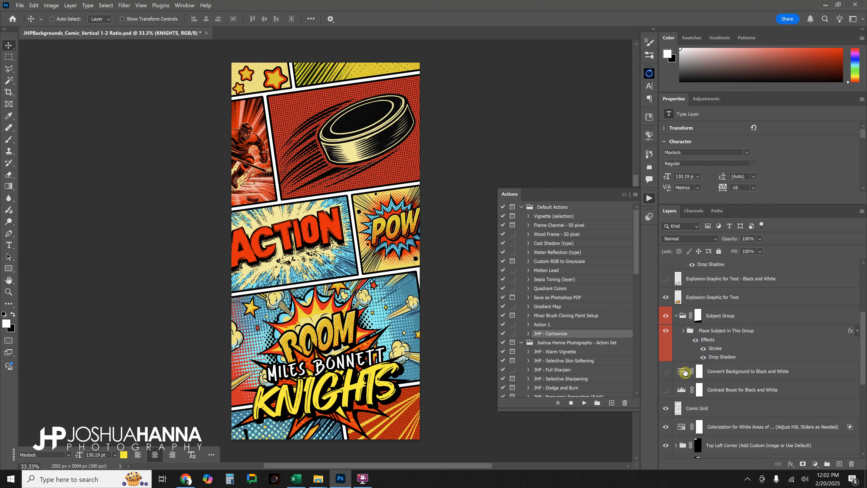
{"action": "left_click", "coordinate": [690, 320]}
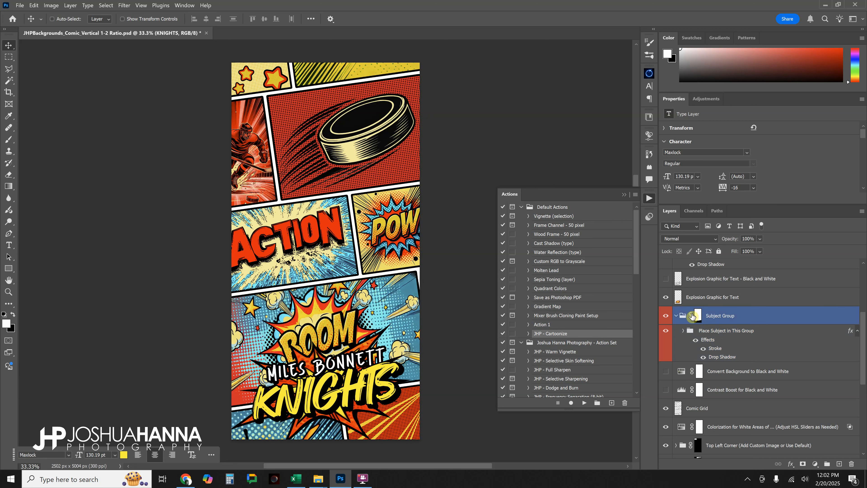
{"action": "left_click", "coordinate": [677, 316]}
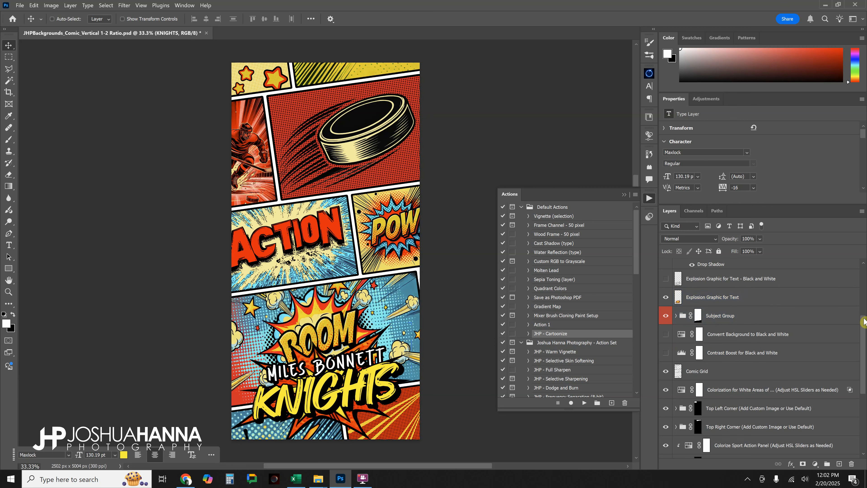
Preview the background in black and white with the contrast boost, and switch both adjustment layers off again
{"action": "scroll", "coordinate": [773, 335], "scroll_direction": "down", "scroll_amount": 2}
{"action": "left_click", "coordinate": [773, 335]}
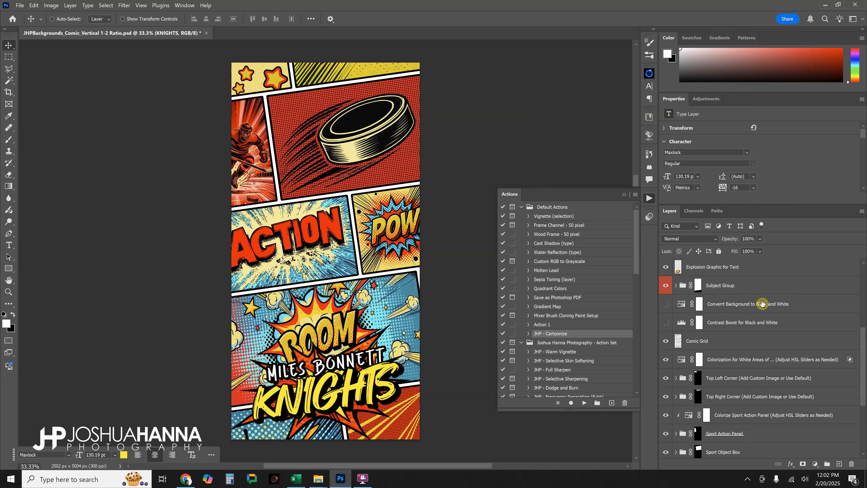
{"action": "left_click", "coordinate": [666, 304]}
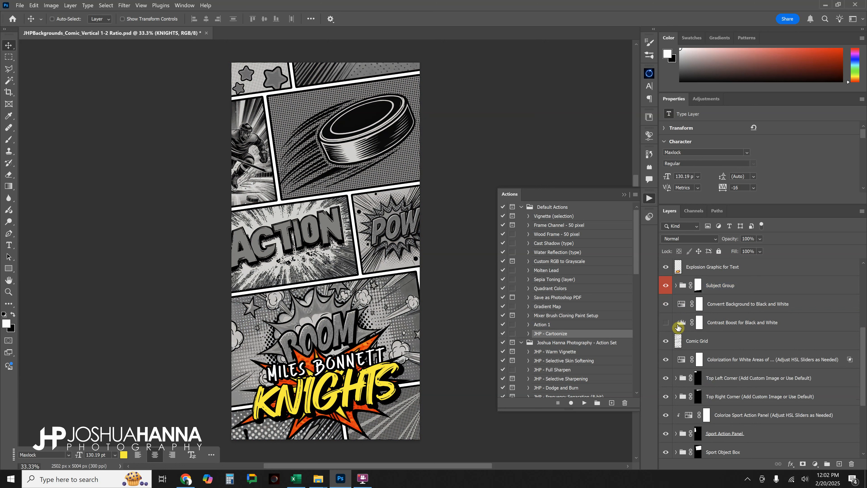
{"action": "left_click", "coordinate": [667, 323]}
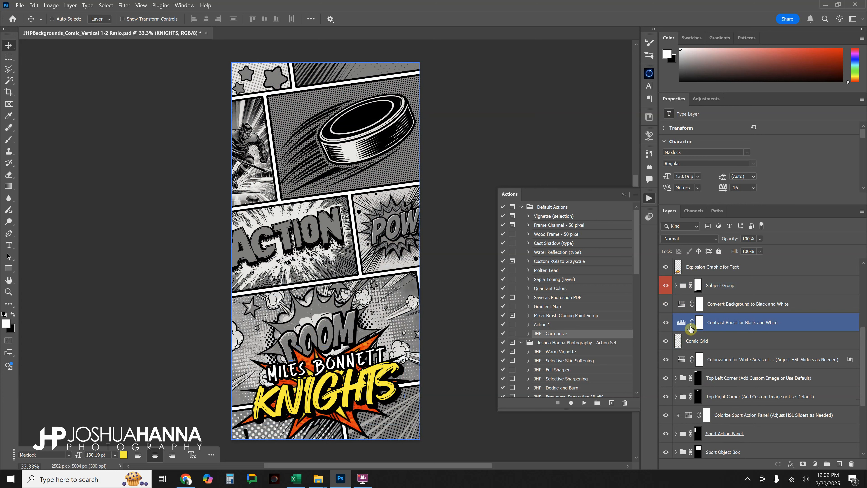
{"action": "left_click", "coordinate": [667, 305]}
{"action": "left_click", "coordinate": [666, 323]}
Select the Comic Grid layer and check the design with the grid briefly hidden
{"action": "left_click", "coordinate": [693, 342]}
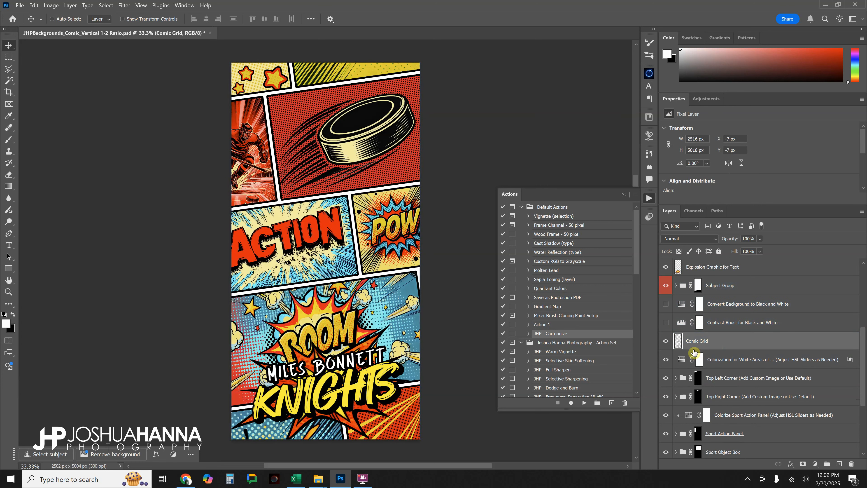
{"action": "left_click", "coordinate": [667, 342]}
{"action": "left_click", "coordinate": [669, 342]}
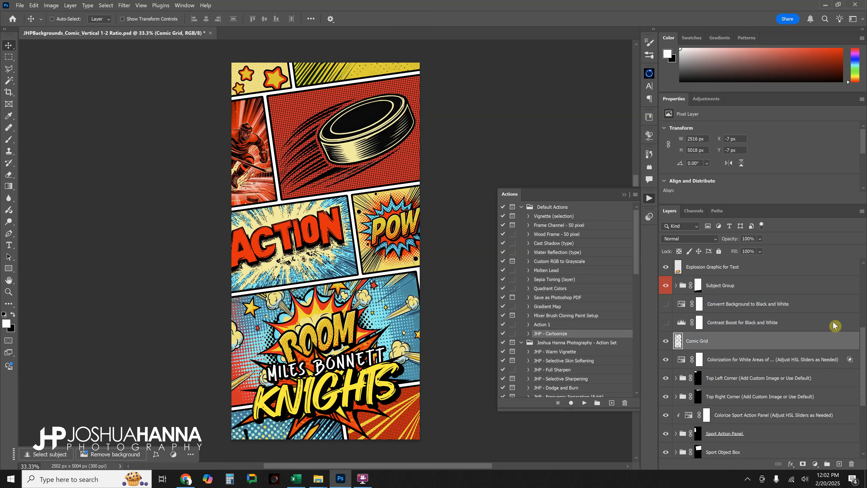
Select and hide the adjustment layer that colorizes the white areas of the sport objects
{"action": "left_click_drag", "start_coordinate": [863, 363], "coordinate": [866, 391]}
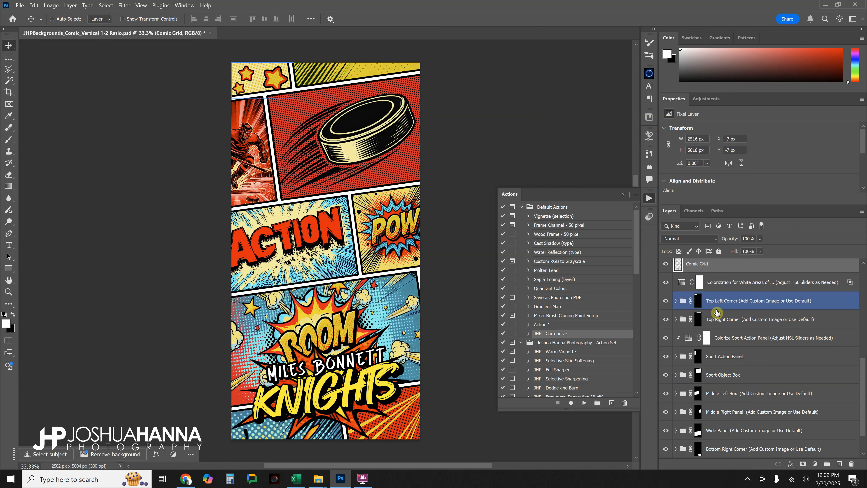
{"action": "left_click", "coordinate": [673, 290]}
{"action": "left_click", "coordinate": [666, 282]}
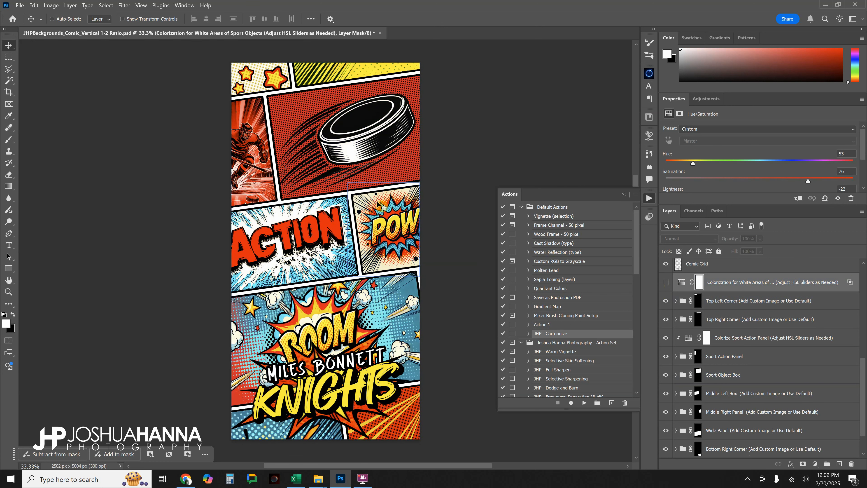
Turn the colorization for the white areas back on, comparing the design with and without the adjustment
{"action": "left_click", "coordinate": [666, 282]}
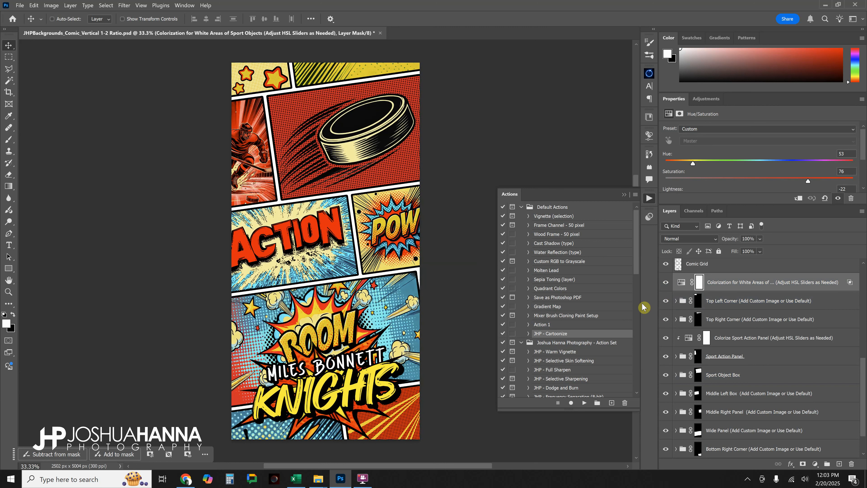
{"action": "left_click", "coordinate": [666, 282]}
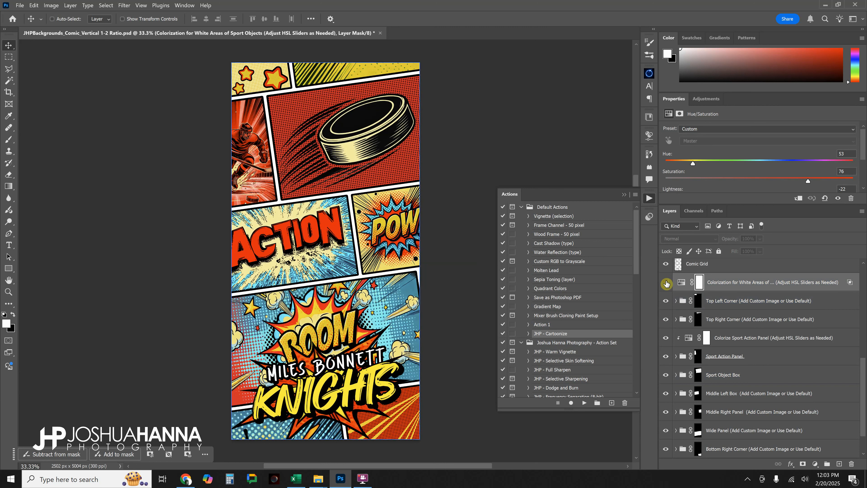
{"action": "left_click", "coordinate": [666, 283]}
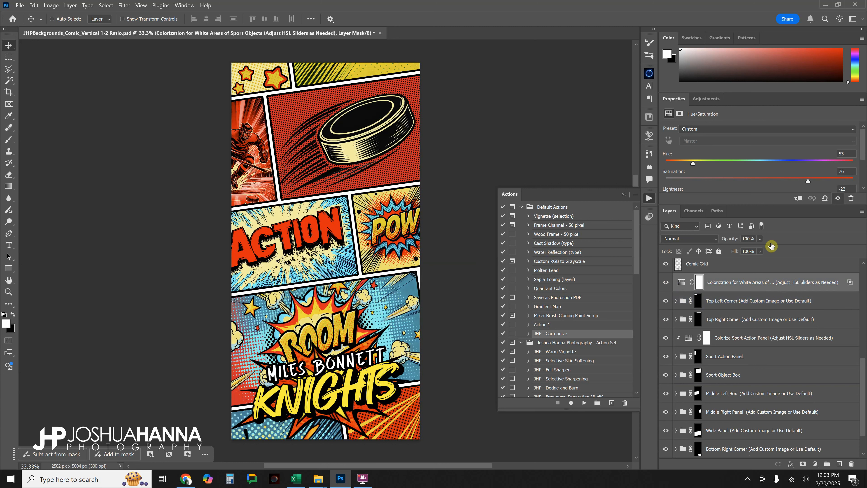
{"action": "left_click", "coordinate": [667, 283]}
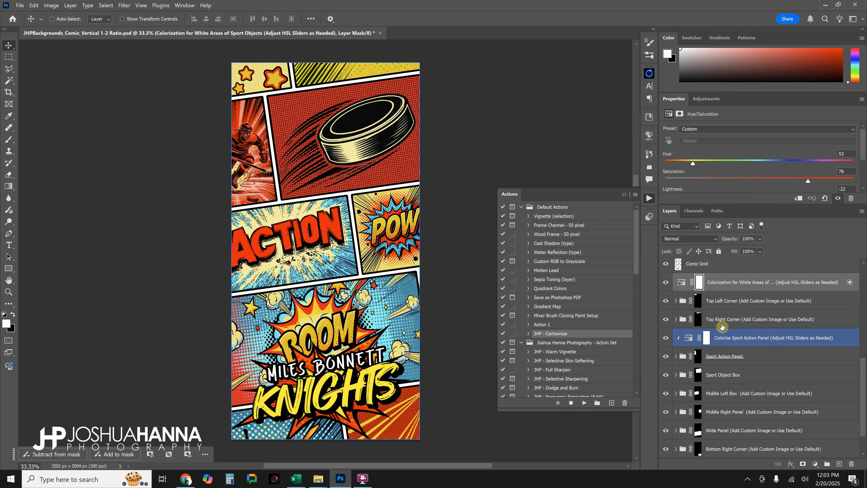
Select the Top Left Corner group and check the design with the group briefly hidden
{"action": "left_click", "coordinate": [726, 301]}
{"action": "left_click", "coordinate": [711, 342]}
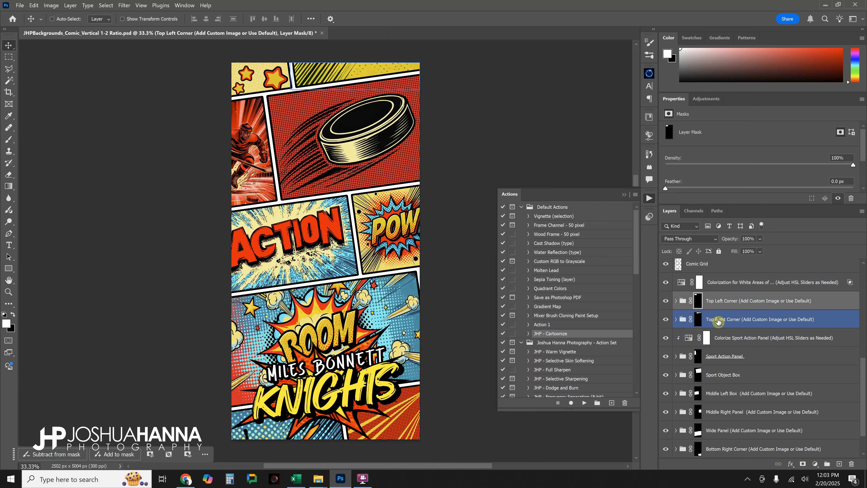
{"action": "left_click", "coordinate": [667, 303]}
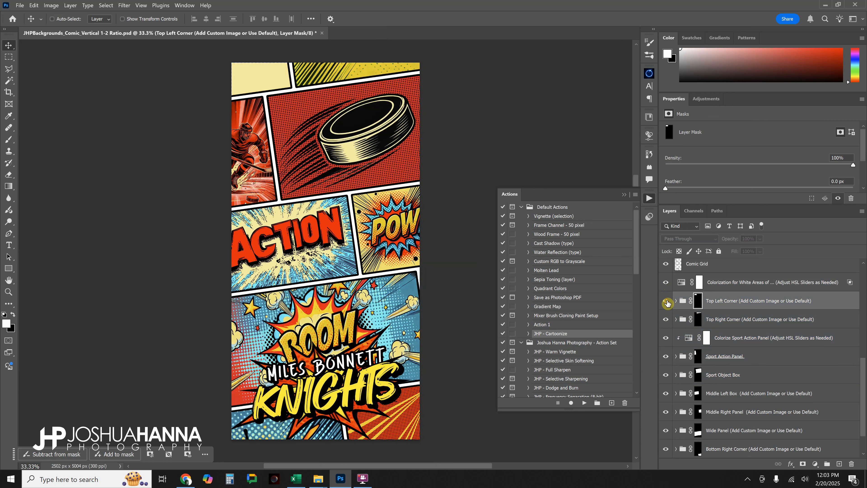
{"action": "left_click", "coordinate": [667, 302]}
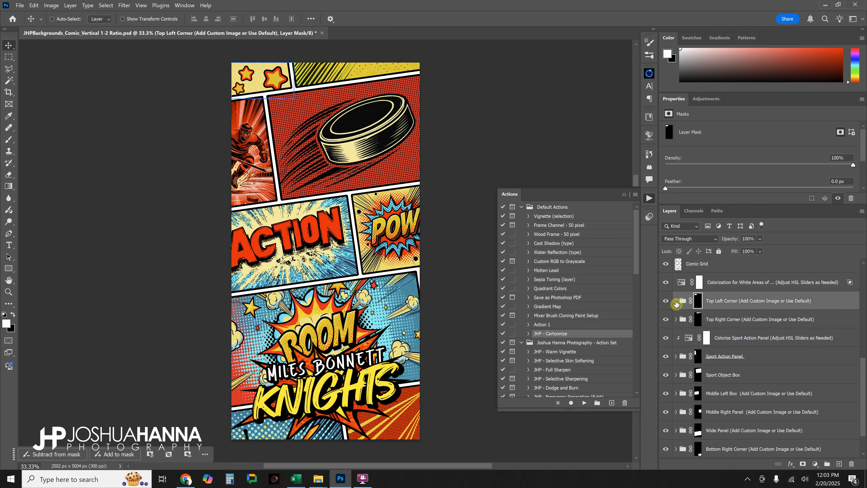
Expand the Top Left Corner group, check the panel with its Graphic Panel layer briefly hidden, and collapse the group
{"action": "left_click", "coordinate": [676, 303]}
{"action": "left_click", "coordinate": [673, 325]}
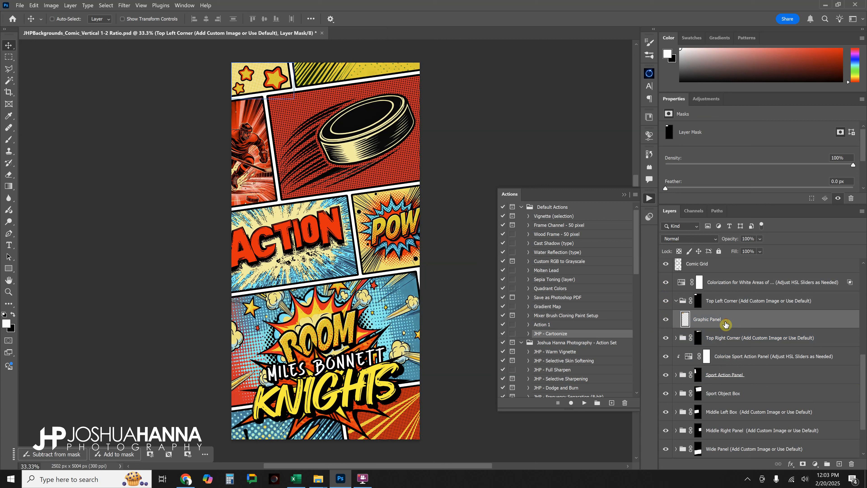
{"action": "left_click", "coordinate": [668, 322]}
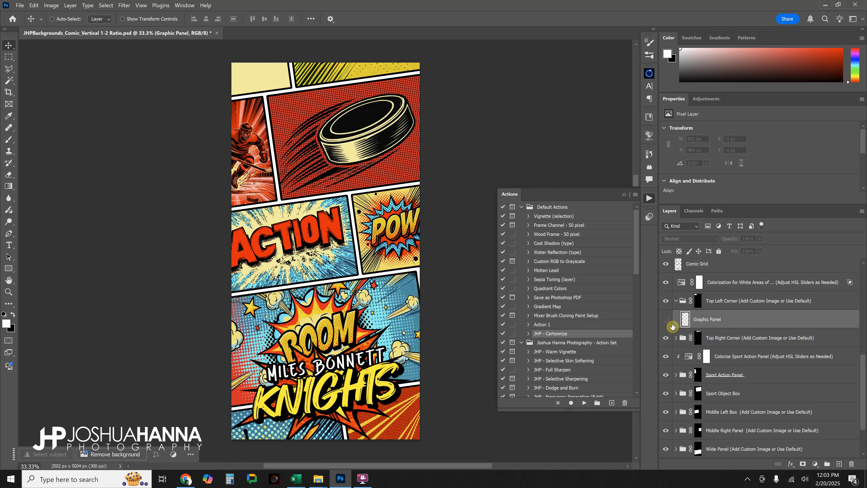
{"action": "left_click", "coordinate": [666, 322]}
{"action": "left_click", "coordinate": [740, 307]}
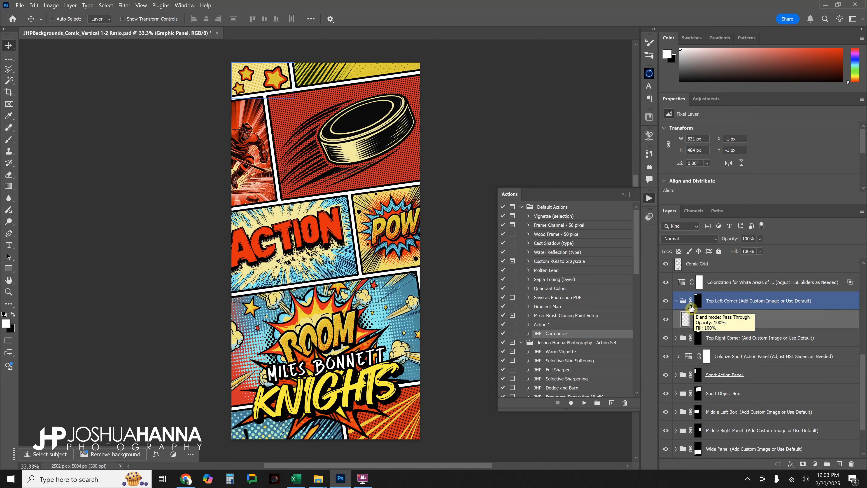
{"action": "left_click", "coordinate": [676, 301]}
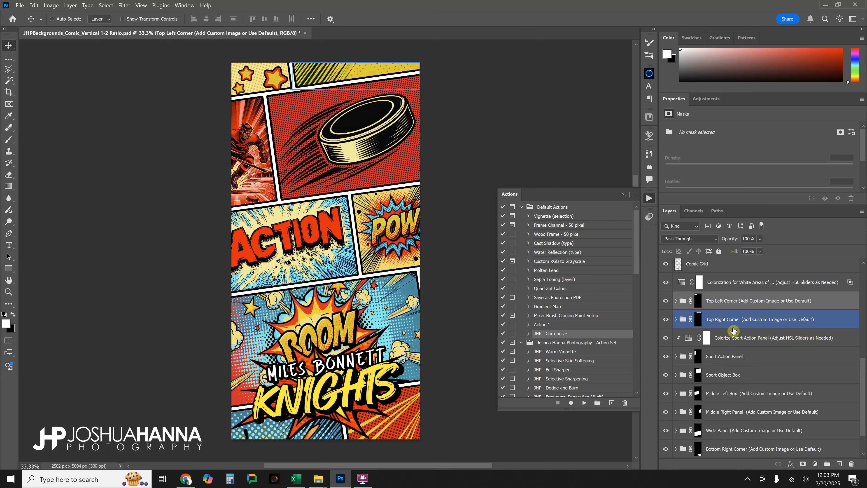
Check the Top Right Corner group's visibility, expand it to view its Graphic Panel layer, and collapse it
{"action": "left_click", "coordinate": [668, 324]}
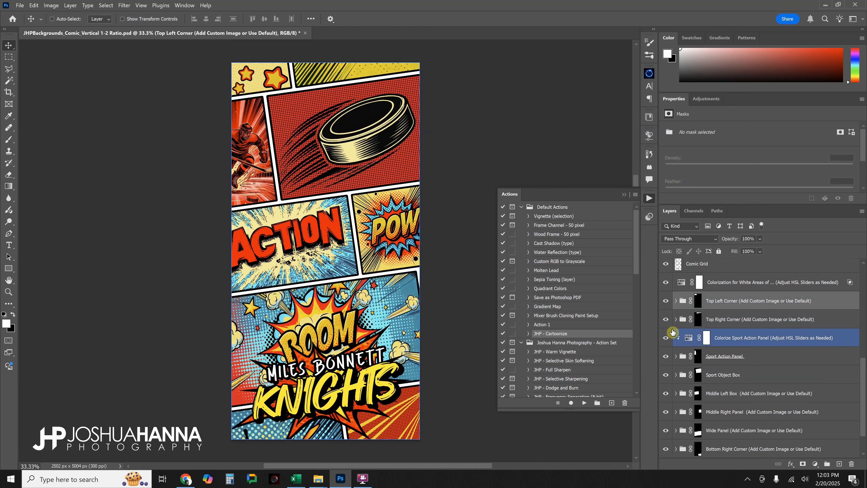
{"action": "left_click", "coordinate": [682, 327]}
{"action": "left_click", "coordinate": [676, 319]}
{"action": "left_click", "coordinate": [698, 338]}
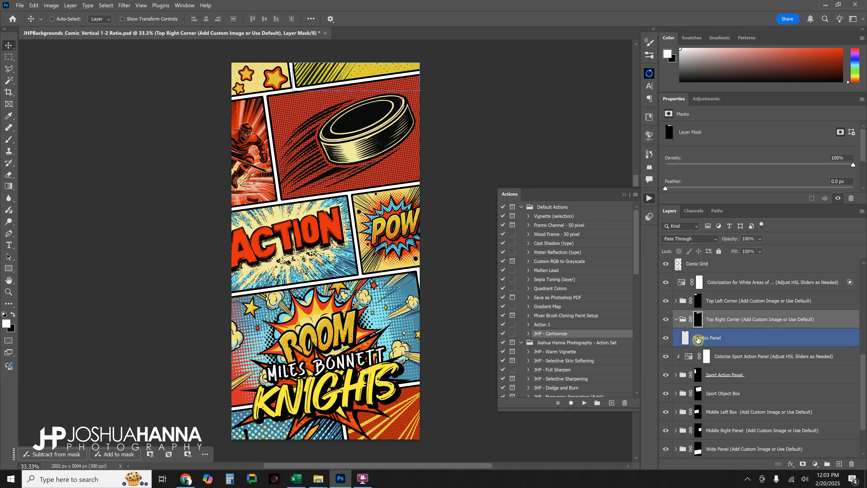
{"action": "left_click", "coordinate": [675, 319]}
{"action": "left_click", "coordinate": [739, 343]}
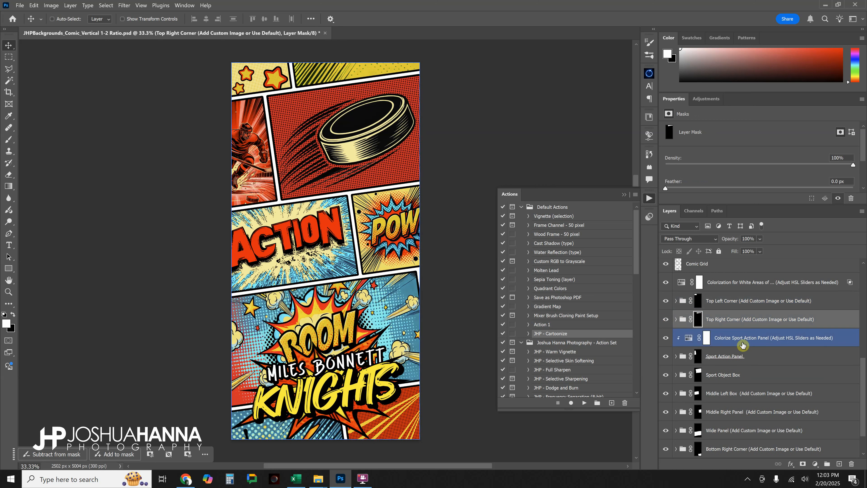
Select the Sport Action Panel group and check the design with the group briefly hidden
{"action": "left_click", "coordinate": [734, 355]}
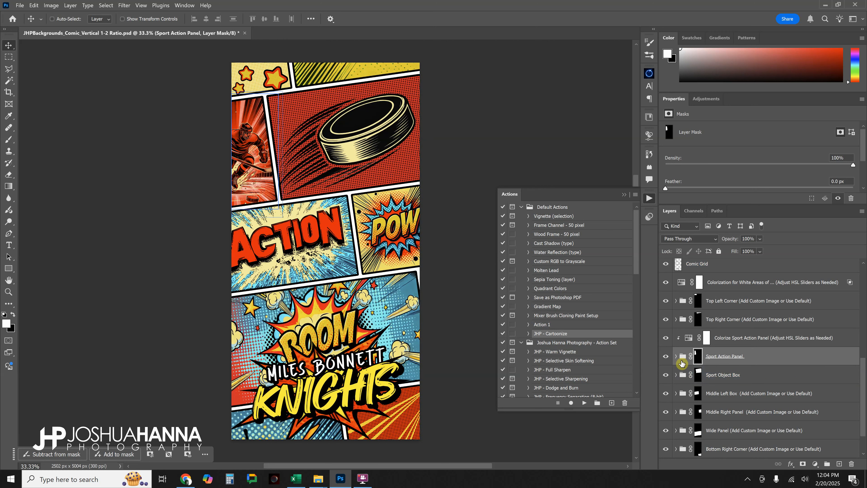
{"action": "left_click", "coordinate": [666, 358]}
{"action": "left_click", "coordinate": [666, 357]}
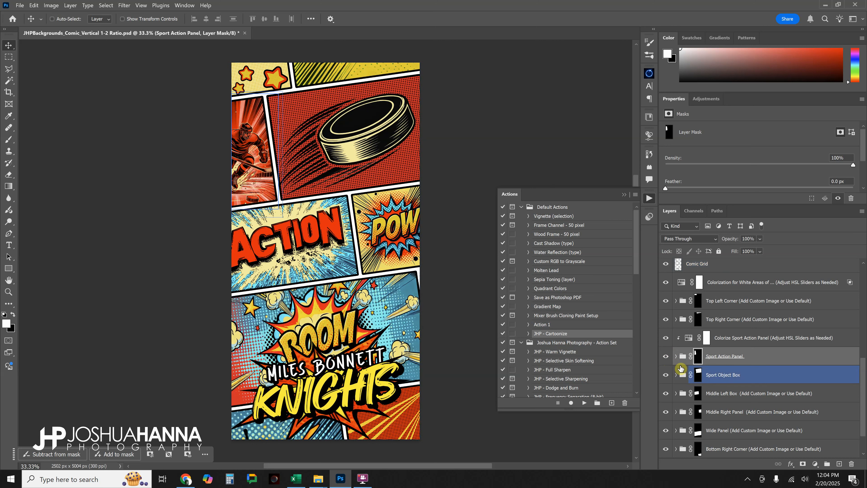
Select the Colorize Sport Action Panel adjustment and compare the panel with the adjustment off and on
{"action": "left_click", "coordinate": [729, 340]}
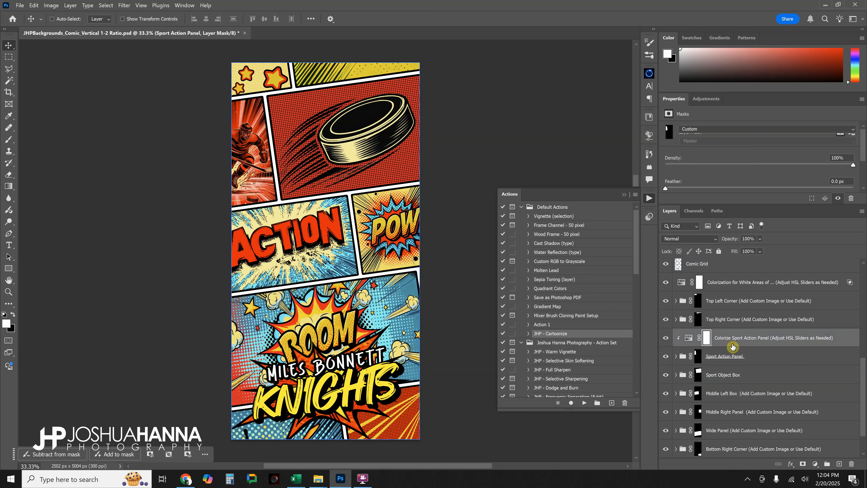
{"action": "left_click", "coordinate": [667, 340]}
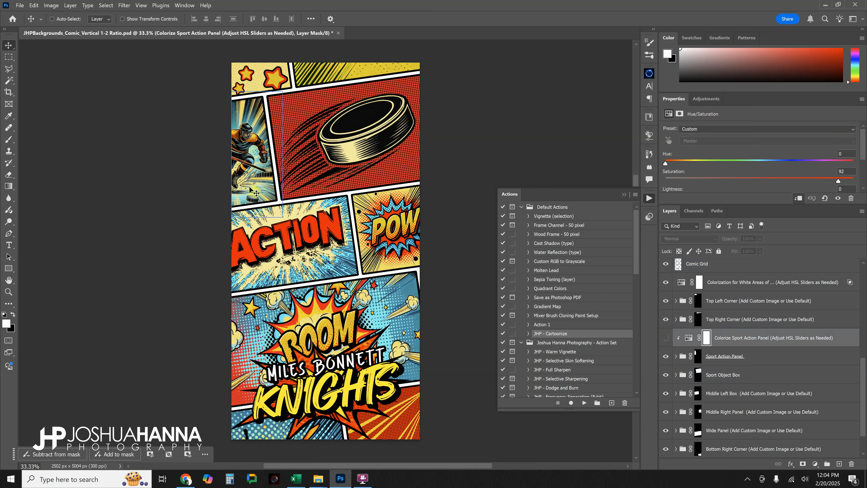
{"action": "left_click", "coordinate": [666, 340]}
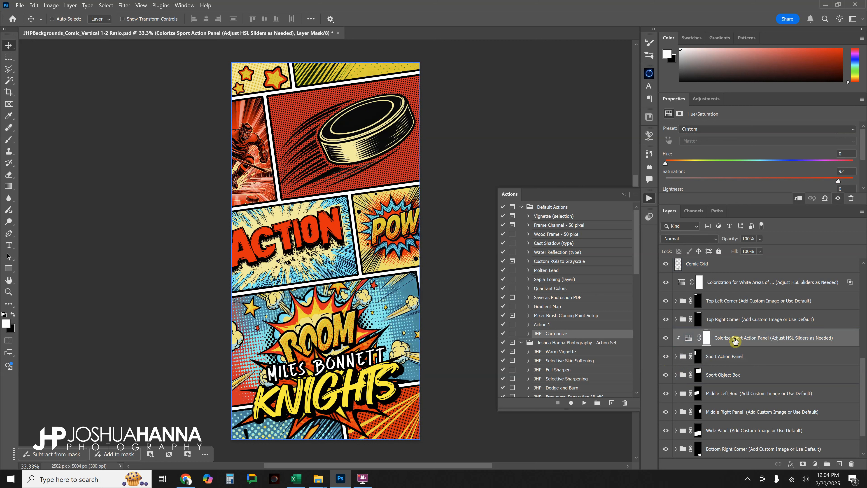
Try other hues on the Sport Action Panel colorization, return the hue to 0, and compare with the adjustment off
{"action": "left_click", "coordinate": [689, 337]}
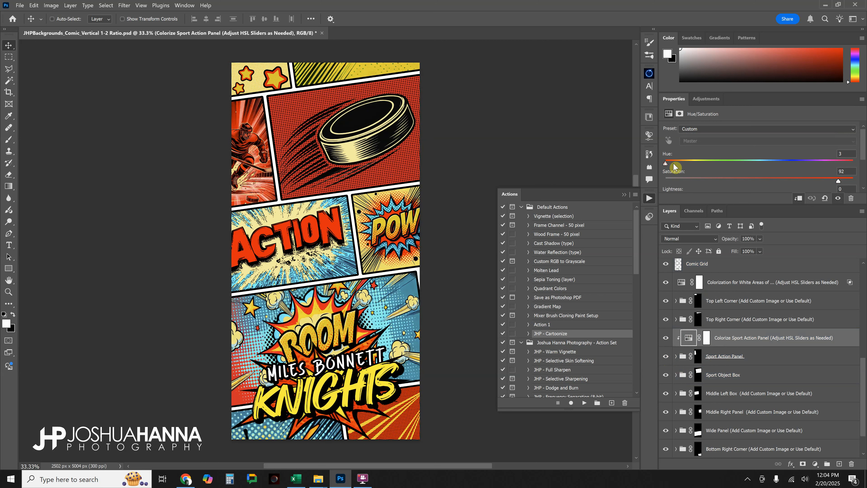
{"action": "mouse_move", "coordinate": [674, 166]}
{"action": "left_mouse_down"}
{"action": "mouse_move", "coordinate": [755, 159]}
{"action": "mouse_move", "coordinate": [660, 166]}
{"action": "left_mouse_up"}
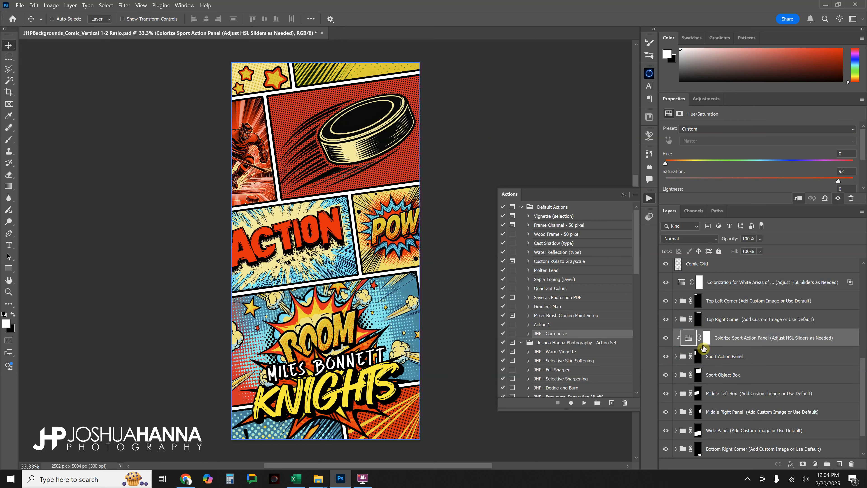
{"action": "left_click", "coordinate": [667, 339]}
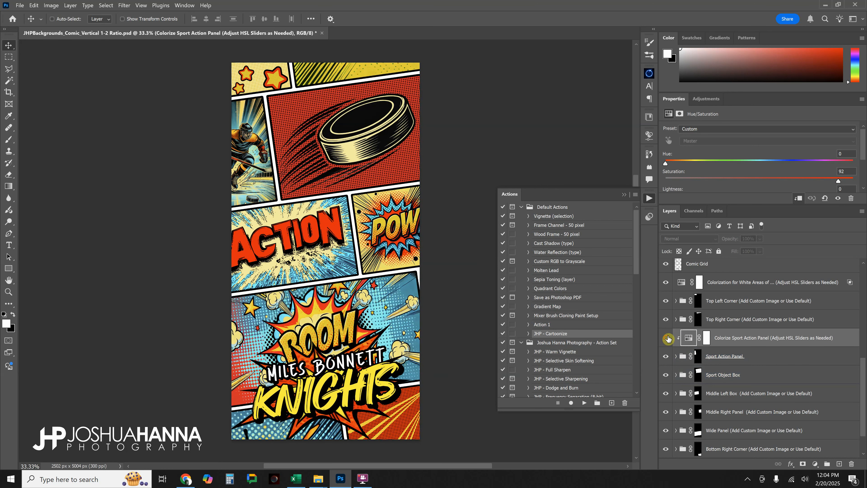
{"action": "left_click", "coordinate": [668, 340]}
Expand the Sport Action Panel group and preview its Generic Action Based Graphic Panel, hiding that layer again after viewing
{"action": "left_click_drag", "start_coordinate": [683, 334], "coordinate": [744, 363]}
{"action": "left_click", "coordinate": [677, 356]}
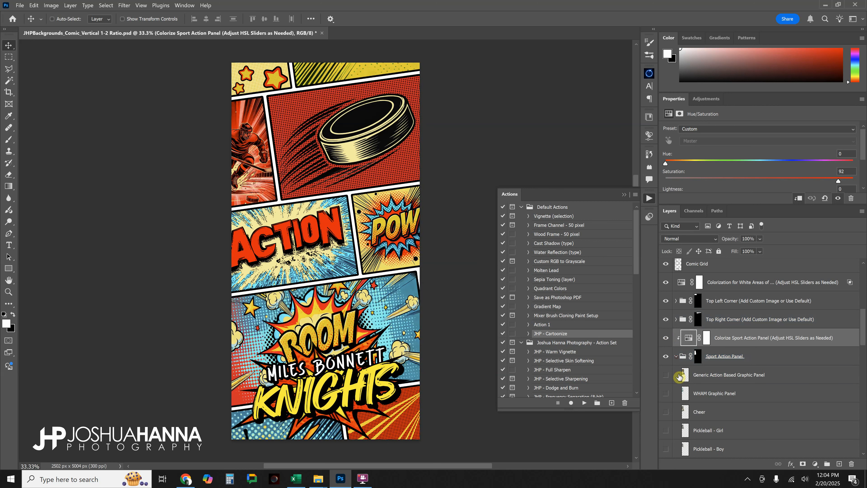
{"action": "scroll", "coordinate": [864, 340], "scroll_direction": "down", "scroll_amount": 2}
{"action": "scroll", "coordinate": [865, 340], "scroll_direction": "down", "scroll_amount": 3}
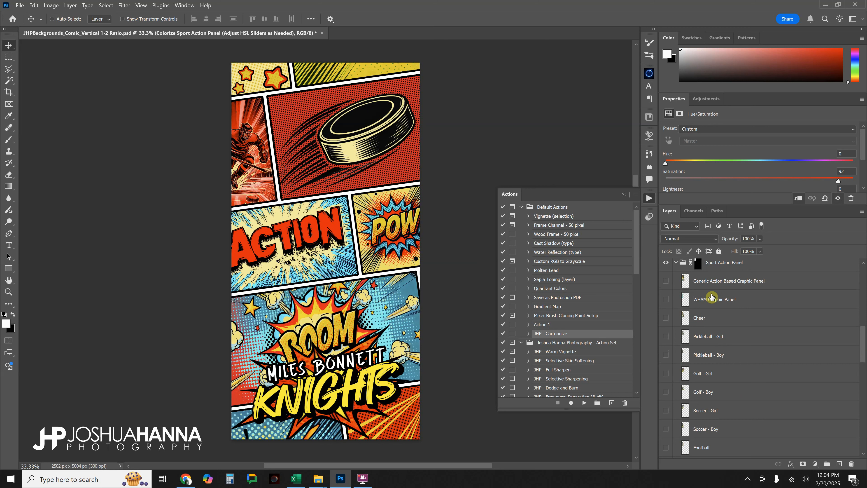
{"action": "left_click", "coordinate": [666, 281]}
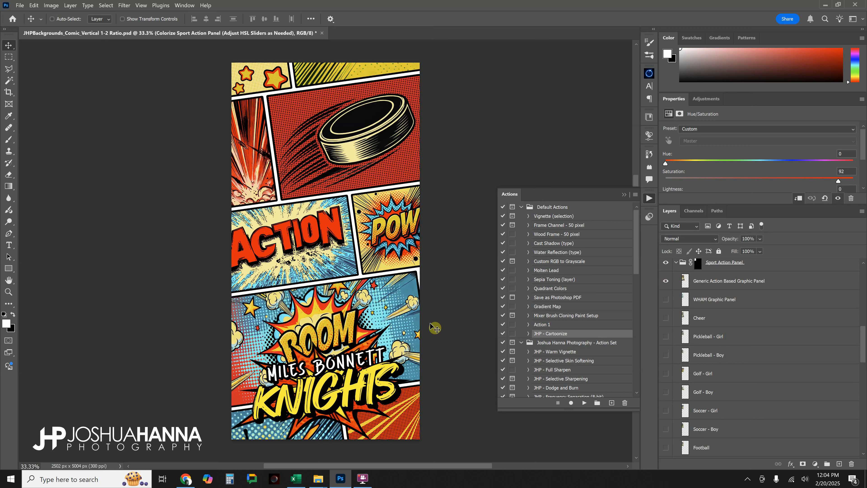
{"action": "left_click", "coordinate": [266, 149], "text": "ctrl"}
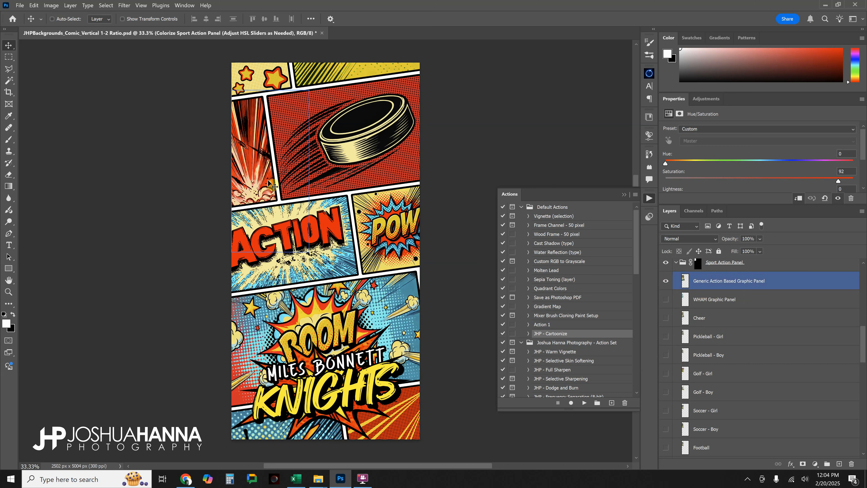
{"action": "left_click", "coordinate": [698, 292]}
{"action": "left_click", "coordinate": [666, 281]}
Preview the WHAM Graphic Panel and the Cheer artwork one after the other, hiding each after viewing
{"action": "left_click", "coordinate": [666, 299]}
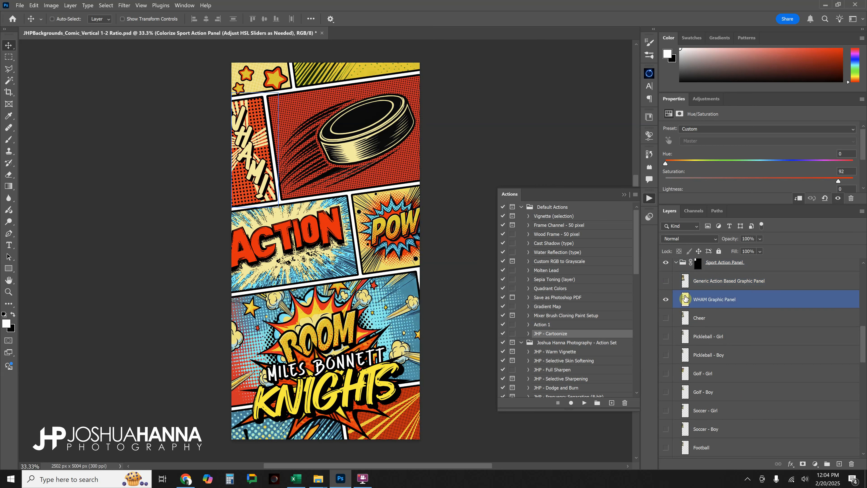
{"action": "left_click", "coordinate": [665, 300]}
{"action": "left_click", "coordinate": [666, 317]}
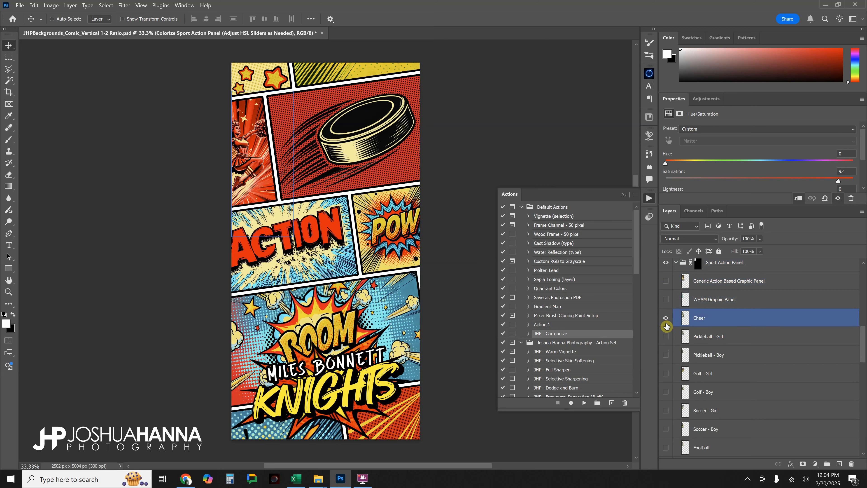
{"action": "left_click", "coordinate": [678, 322]}
{"action": "left_click", "coordinate": [666, 318]}
Preview the Pickleball - Girl and Pickleball - Boy artwork in the sport action panel, hiding each after viewing
{"action": "left_click", "coordinate": [666, 337]}
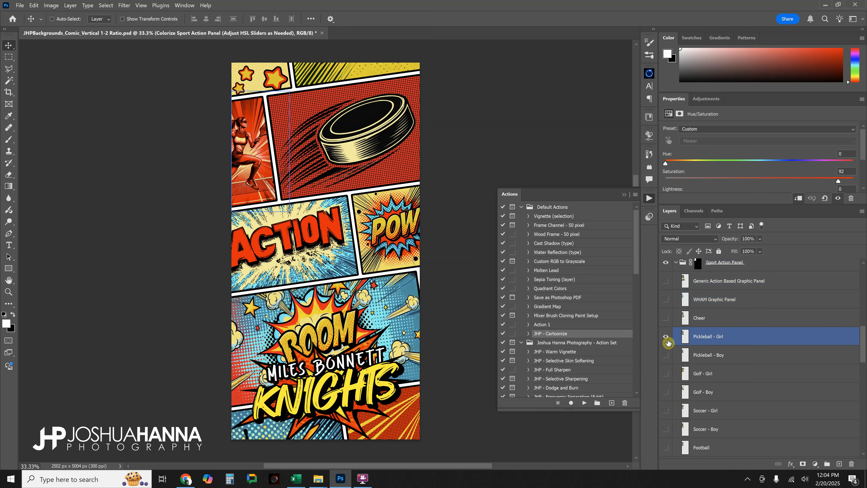
{"action": "left_click", "coordinate": [666, 337]}
{"action": "left_click", "coordinate": [665, 356]}
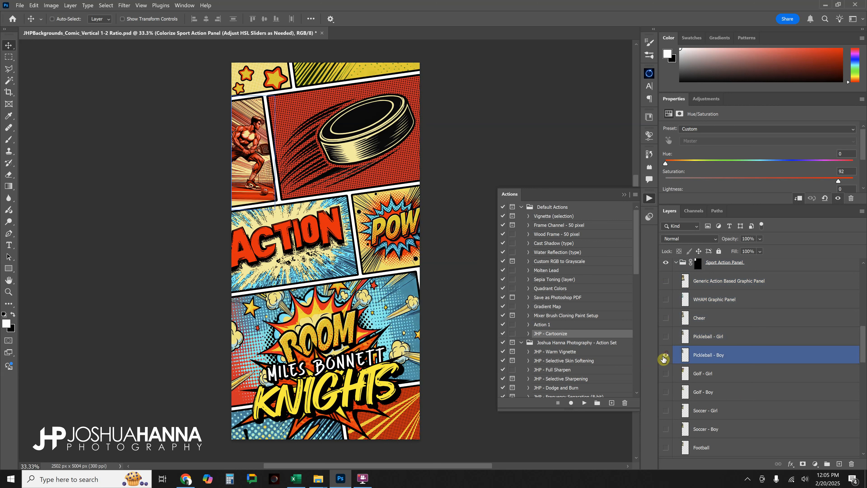
{"action": "left_click", "coordinate": [666, 355]}
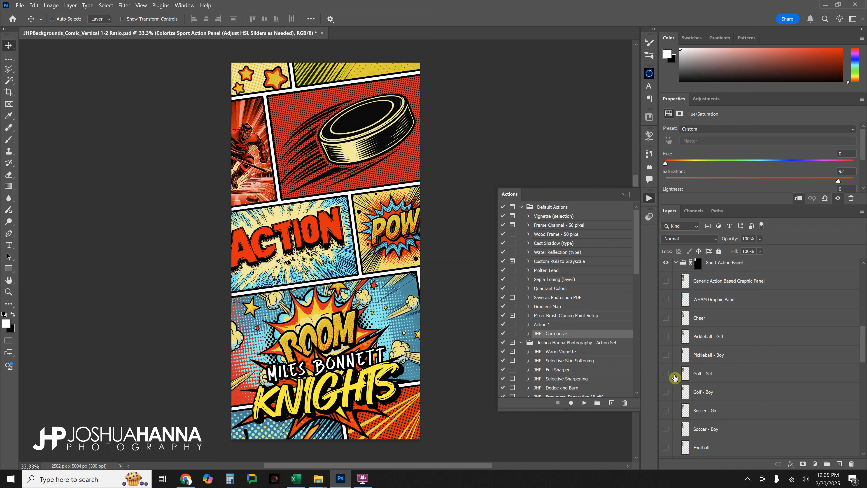
Preview the Golf - Girl and Golf - Boy artwork in the sport action panel, hiding each after viewing
{"action": "left_click", "coordinate": [666, 373]}
{"action": "left_click", "coordinate": [667, 374]}
{"action": "left_click", "coordinate": [667, 392]}
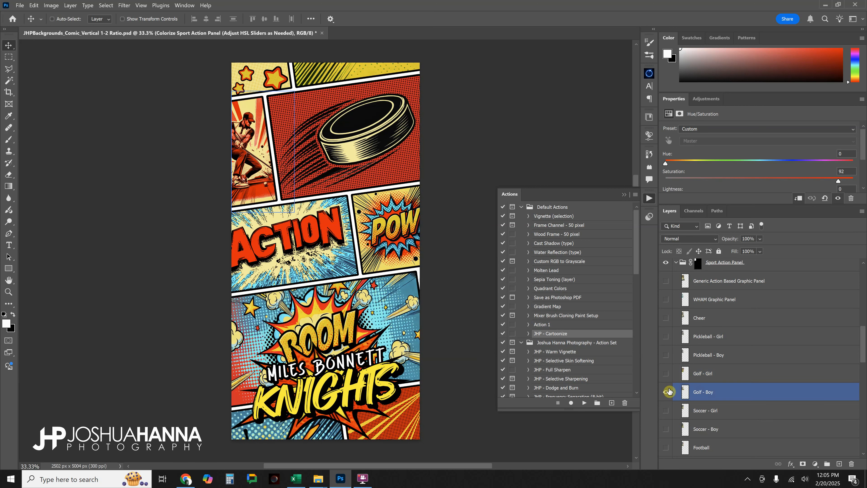
{"action": "left_click", "coordinate": [669, 390]}
Collapse the Sport Action Panel group and select the Sport Object Box group
{"action": "mouse_move", "coordinate": [861, 343]}
{"action": "left_mouse_down"}
{"action": "mouse_move", "coordinate": [860, 365]}
{"action": "mouse_move", "coordinate": [844, 332]}
{"action": "mouse_move", "coordinate": [864, 358]}
{"action": "mouse_move", "coordinate": [857, 415]}
{"action": "mouse_move", "coordinate": [861, 325]}
{"action": "left_mouse_up"}
{"action": "left_click", "coordinate": [677, 338]}
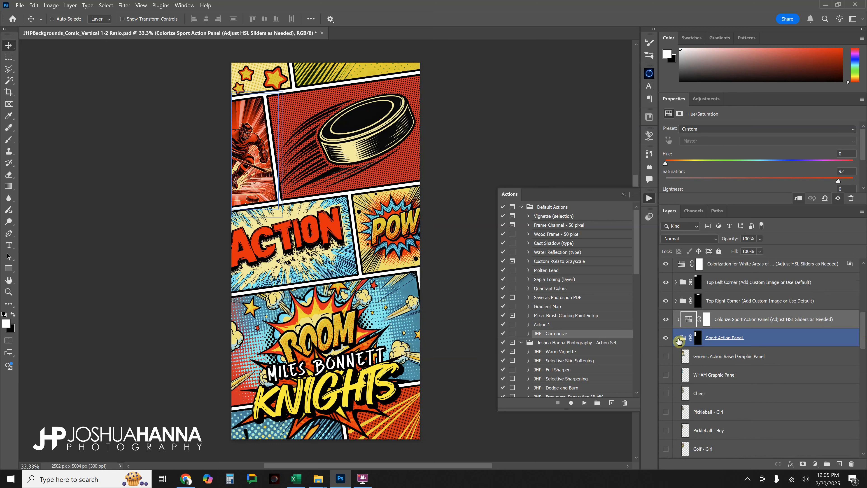
{"action": "left_click", "coordinate": [677, 338]}
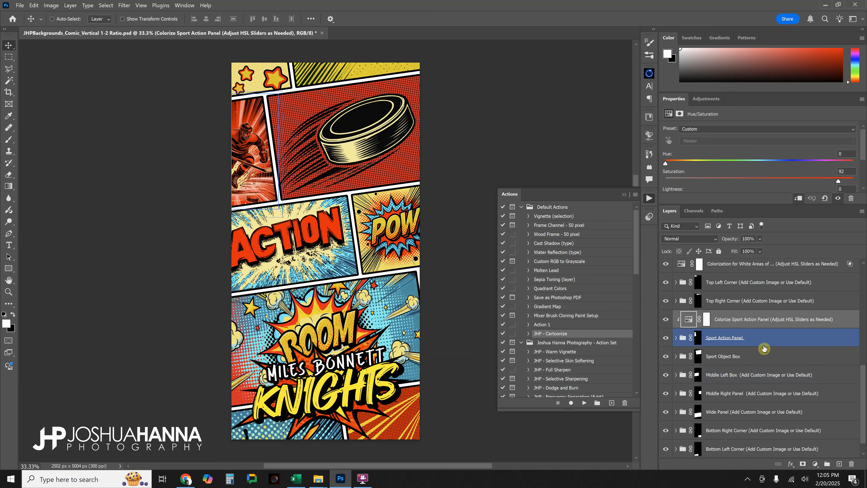
{"action": "left_click", "coordinate": [749, 357]}
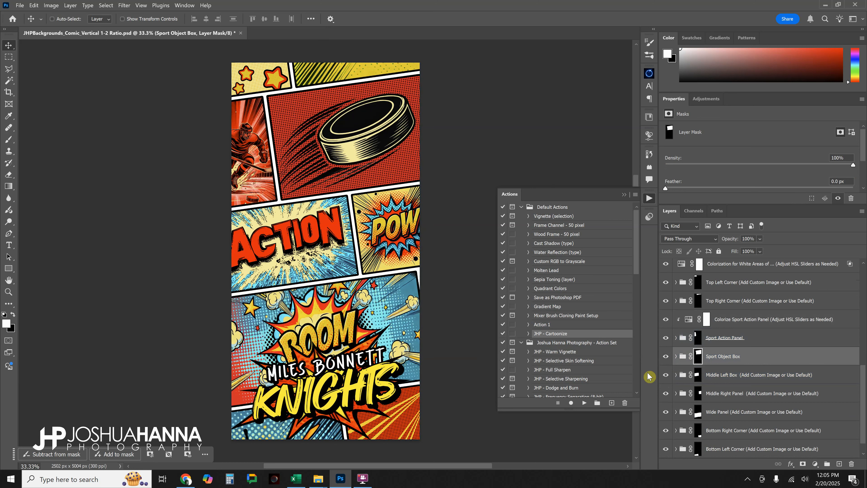
Expand the Sport Object Box group and hide its Hockey object
{"action": "left_click", "coordinate": [676, 357]}
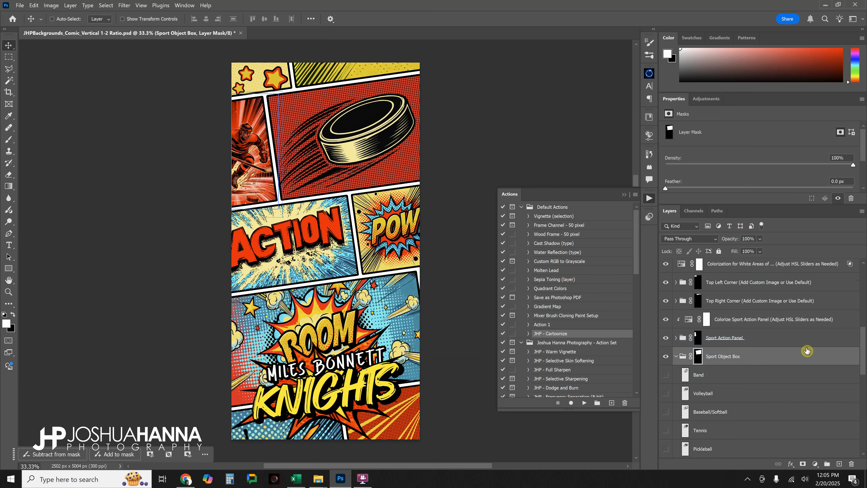
{"action": "scroll", "coordinate": [862, 359], "scroll_direction": "down", "scroll_amount": 2}
{"action": "scroll", "coordinate": [862, 358], "scroll_direction": "down", "scroll_amount": 5}
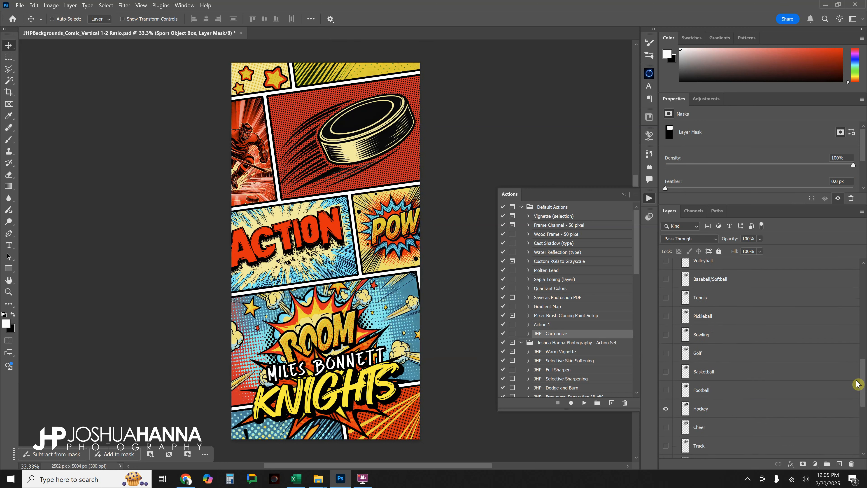
{"action": "left_click", "coordinate": [665, 378]}
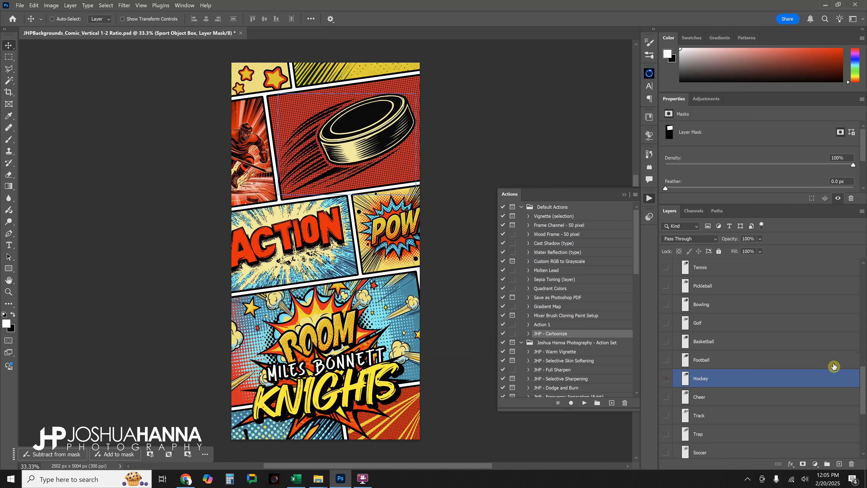
{"action": "scroll", "coordinate": [863, 388], "scroll_direction": "down", "scroll_amount": 2}
{"action": "left_click_drag", "start_coordinate": [863, 389], "coordinate": [862, 390]}
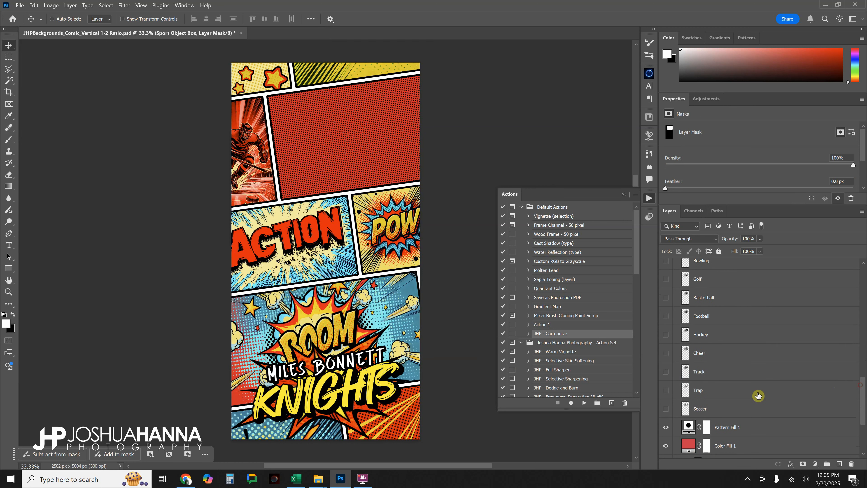
Preview the Soccer and Trap objects in the sport object box, hiding each after viewing
{"action": "left_click", "coordinate": [666, 411]}
{"action": "left_click", "coordinate": [671, 415]}
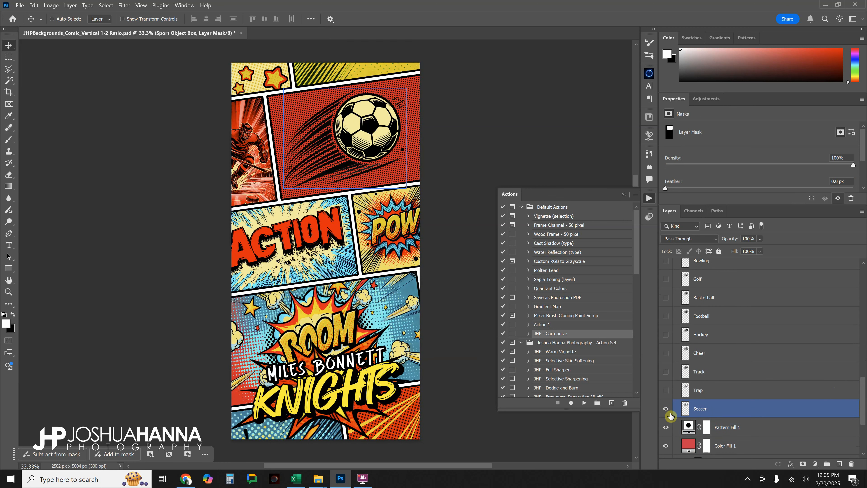
{"action": "left_click", "coordinate": [666, 410]}
{"action": "left_click", "coordinate": [666, 390]}
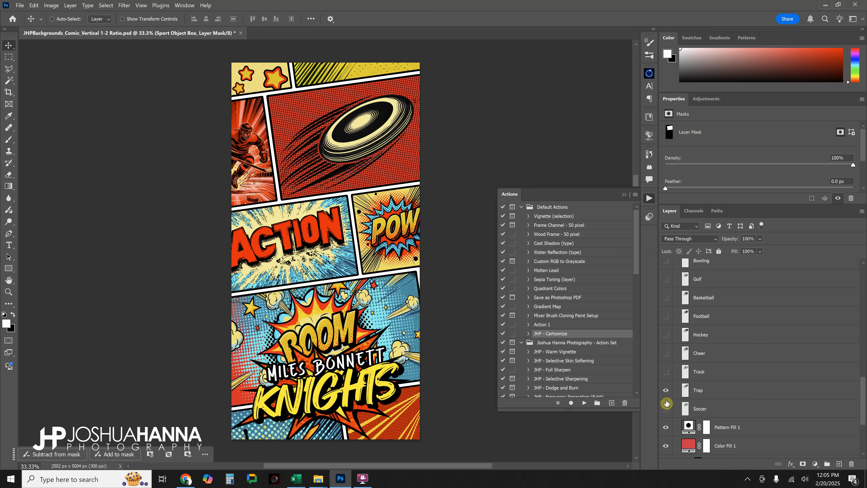
{"action": "left_click", "coordinate": [668, 392]}
{"action": "left_click", "coordinate": [666, 390]}
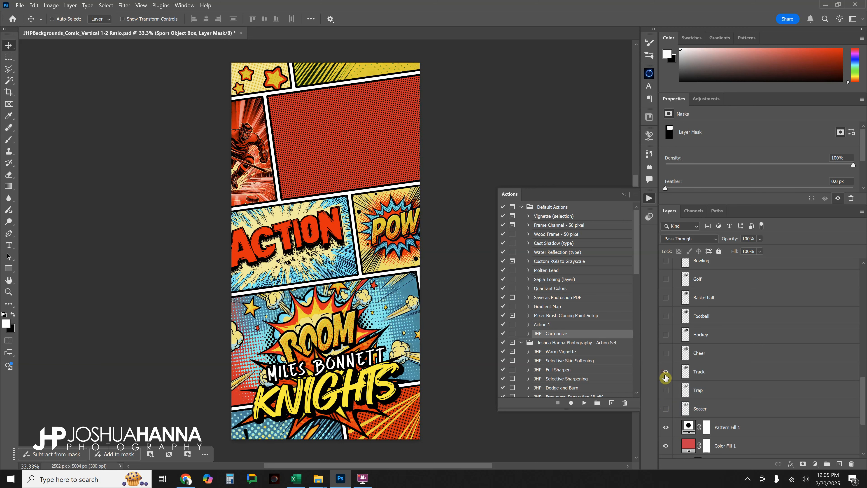
Preview the Track and Cheer objects in the sport object box, hiding each after viewing
{"action": "left_click", "coordinate": [666, 371]}
{"action": "left_click", "coordinate": [668, 374]}
{"action": "left_click", "coordinate": [666, 371]}
{"action": "left_click", "coordinate": [667, 354]}
{"action": "left_click", "coordinate": [666, 353]}
Preview the Football and Basketball objects in the sport object box, hiding each after viewing
{"action": "left_click", "coordinate": [665, 317]}
{"action": "left_click", "coordinate": [666, 315]}
{"action": "left_click", "coordinate": [665, 299]}
{"action": "left_click", "coordinate": [666, 298]}
Preview the Golf and Bowling objects in the sport object box, hiding each after viewing
{"action": "left_click", "coordinate": [667, 280]}
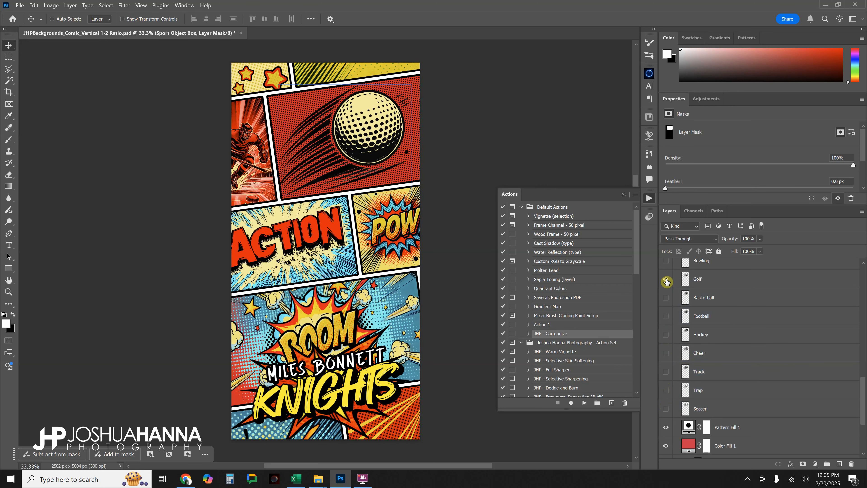
{"action": "left_click", "coordinate": [667, 281]}
{"action": "left_click", "coordinate": [666, 261]}
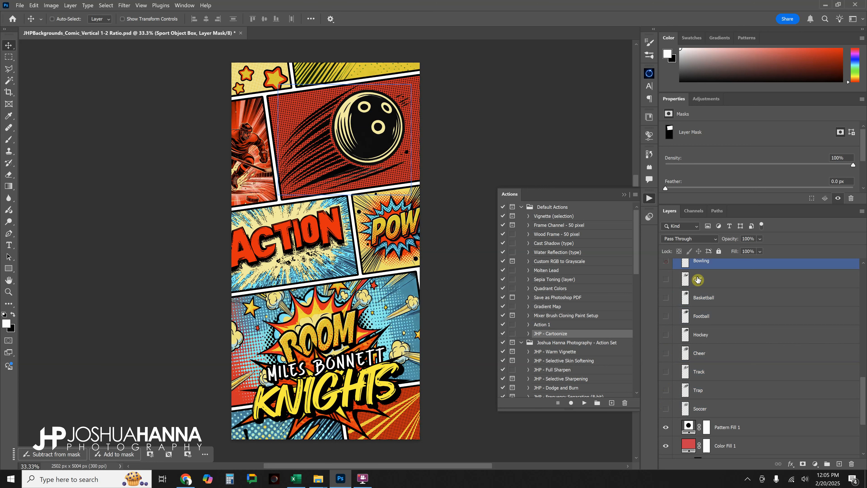
{"action": "left_click", "coordinate": [666, 262]}
Preview the Pickleball and Tennis objects in the sport object box, hiding each after viewing
{"action": "left_click_drag", "start_coordinate": [865, 393], "coordinate": [863, 358]}
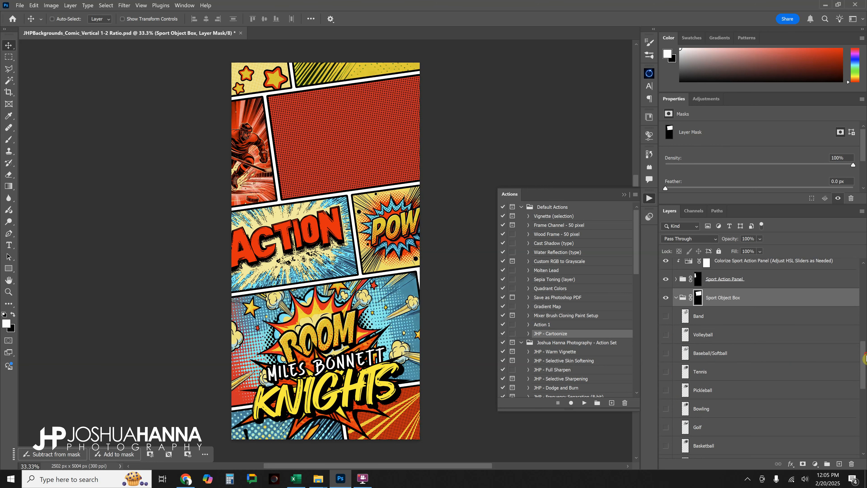
{"action": "left_click", "coordinate": [667, 391]}
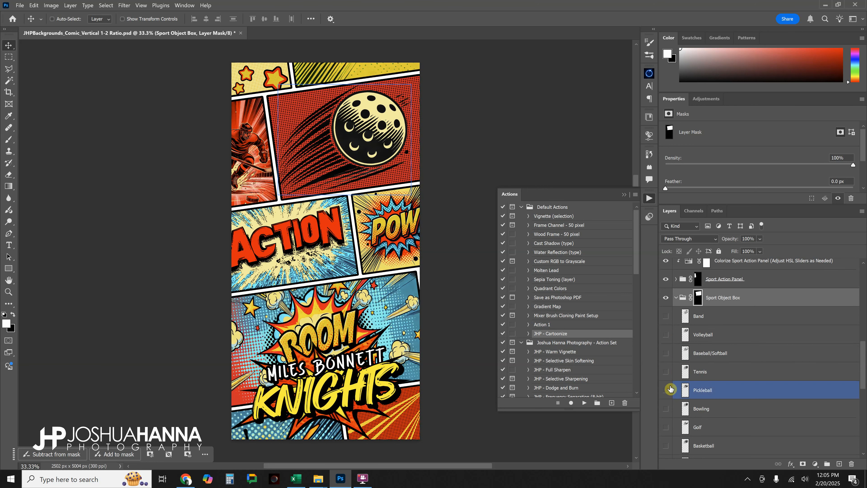
{"action": "left_click", "coordinate": [666, 390]}
{"action": "left_click", "coordinate": [666, 371]}
{"action": "left_click", "coordinate": [666, 371]}
Preview the Baseball/Softball, Volleyball and Band objects in the sport object box, hiding each after viewing
{"action": "left_click", "coordinate": [667, 353]}
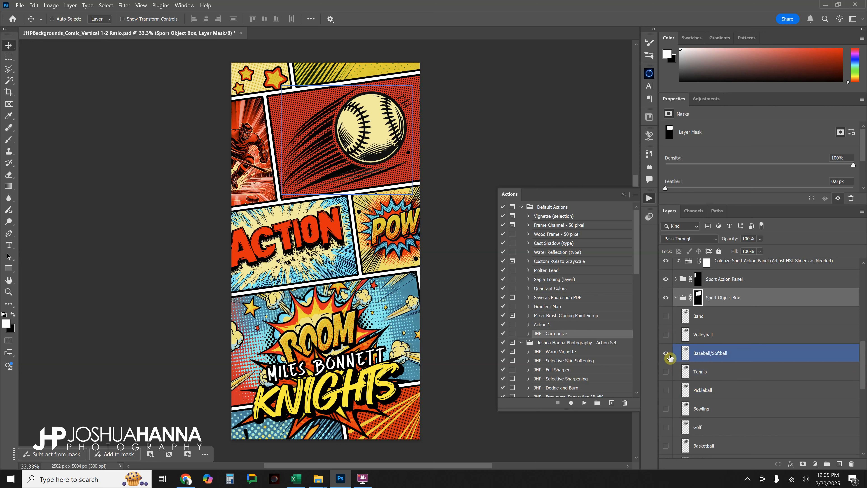
{"action": "left_click", "coordinate": [666, 353]}
{"action": "left_click", "coordinate": [666, 335]}
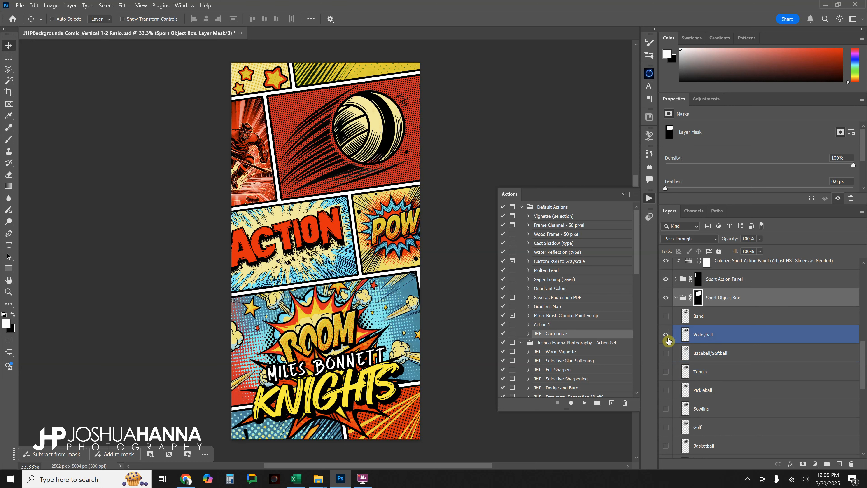
{"action": "left_click", "coordinate": [666, 335]}
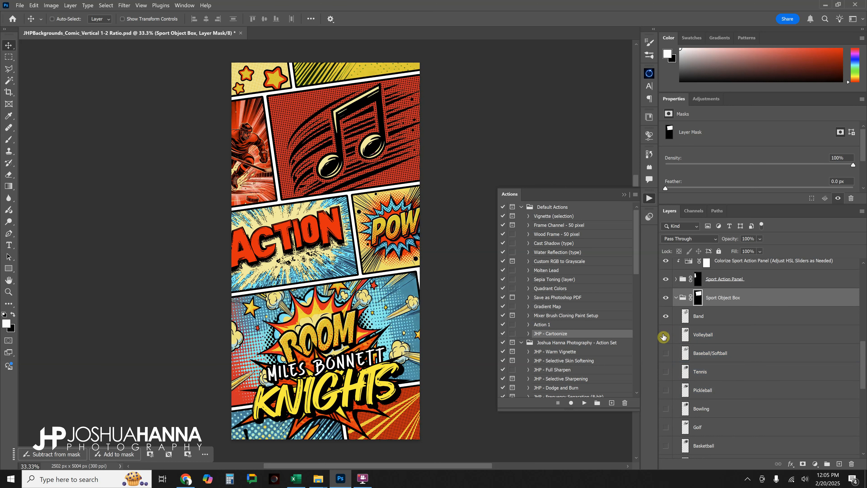
{"action": "left_click", "coordinate": [666, 318]}
{"action": "left_click", "coordinate": [666, 319]}
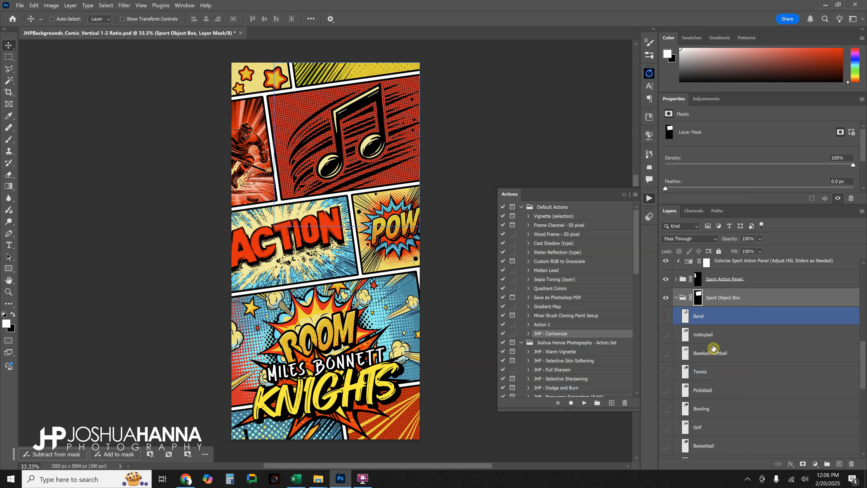
Show the Soccer object in the sport object box and collapse the Sport Object Box group
{"action": "left_click_drag", "start_coordinate": [864, 352], "coordinate": [857, 385]}
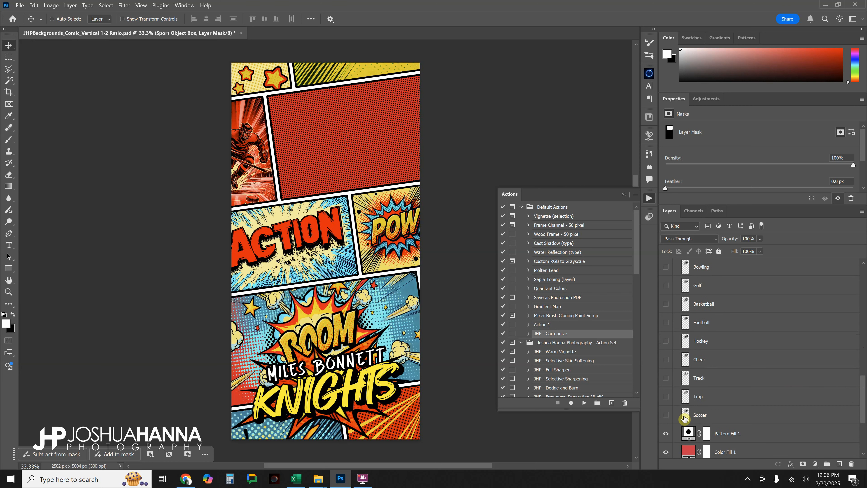
{"action": "left_click", "coordinate": [666, 415]}
{"action": "scroll", "coordinate": [678, 321], "scroll_direction": "up", "scroll_amount": 5}
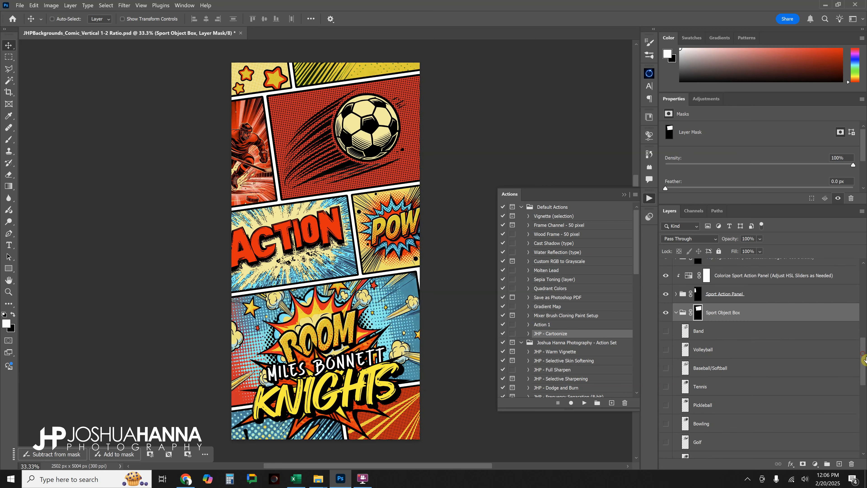
{"action": "left_click", "coordinate": [677, 314]}
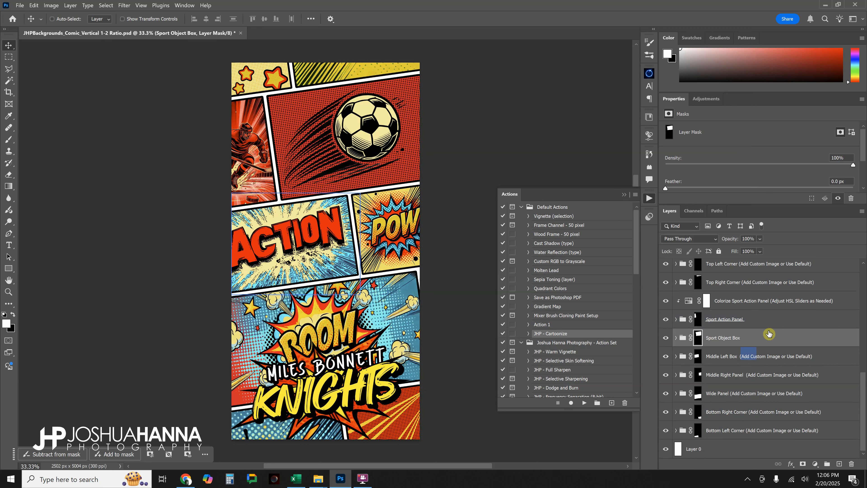
Hide and reshow the Middle Left Box group and the Middle Right Panel group to see which panels they fill
{"action": "left_click", "coordinate": [730, 360]}
{"action": "left_click", "coordinate": [667, 357]}
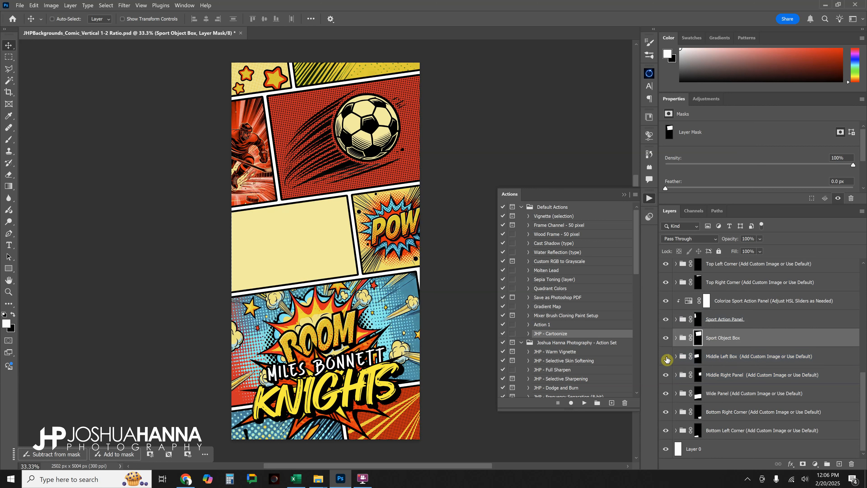
{"action": "left_click", "coordinate": [666, 357]}
{"action": "left_click", "coordinate": [672, 363]}
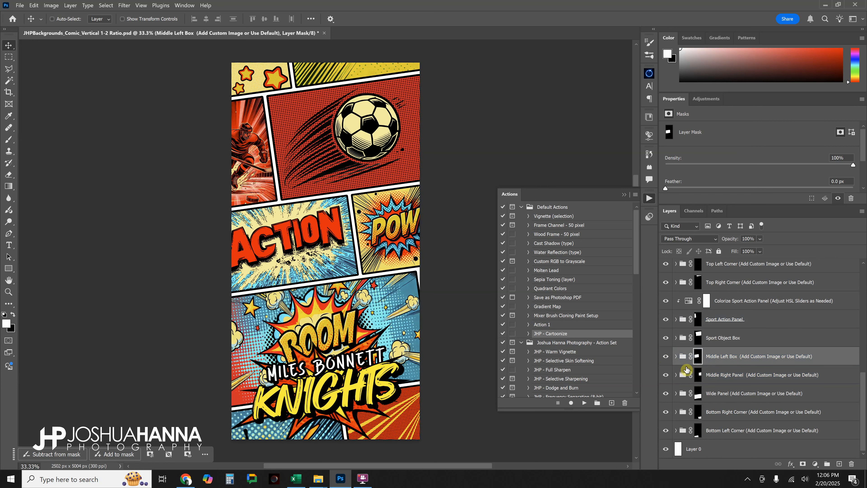
{"action": "left_click", "coordinate": [666, 375]}
{"action": "left_click", "coordinate": [666, 375]}
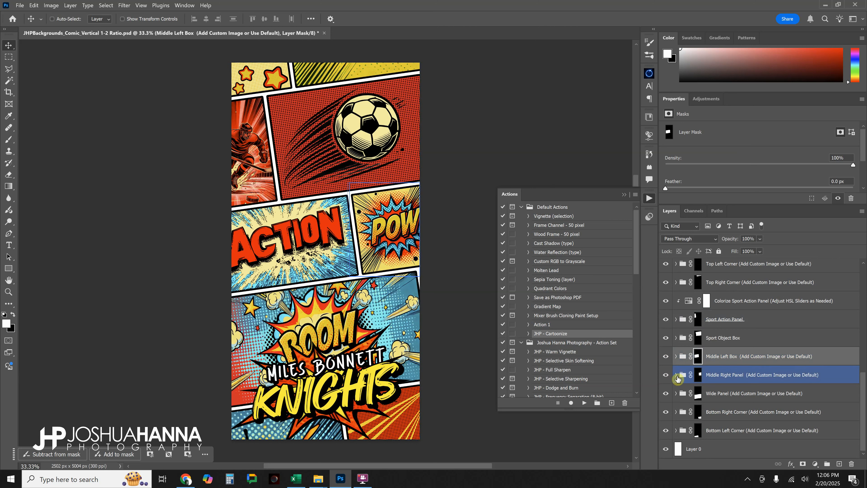
Hide and reshow the Wide Panel group and the Bottom Right Corner group to see which panels they fill
{"action": "left_click", "coordinate": [714, 393]}
{"action": "left_click", "coordinate": [666, 394]}
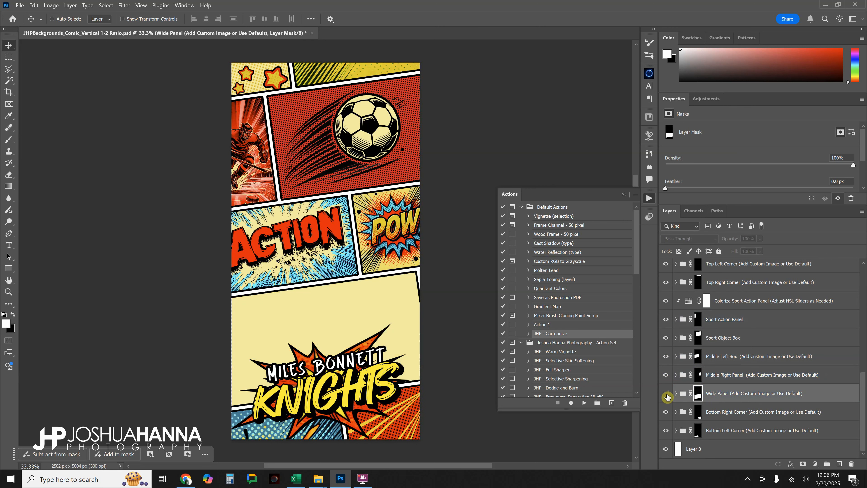
{"action": "left_click", "coordinate": [667, 394]}
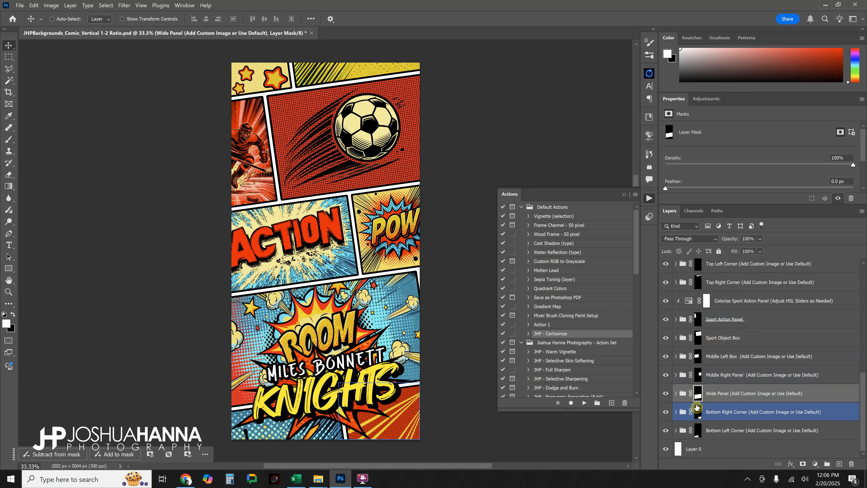
{"action": "left_click", "coordinate": [667, 416]}
{"action": "left_click", "coordinate": [668, 415]}
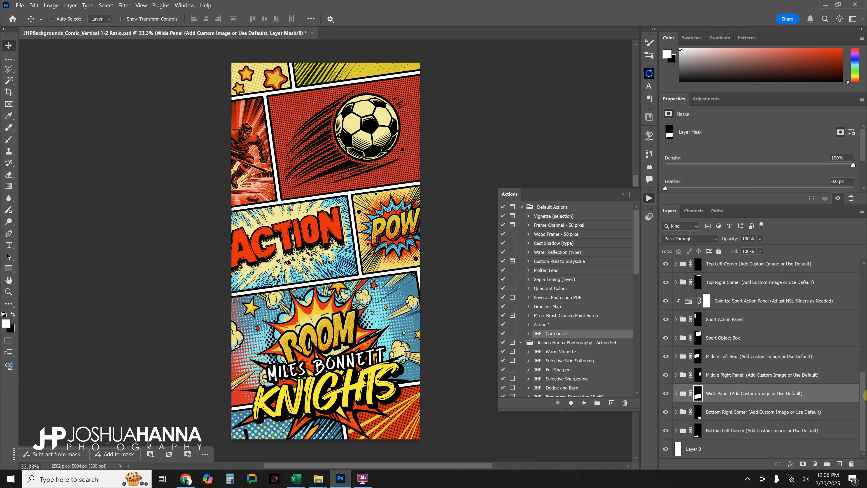
Show the Hue/Saturation 2 copy player photo in the Place Subject in This Group folder and collapse the Subject Group
{"action": "left_click_drag", "start_coordinate": [864, 419], "coordinate": [866, 350]}
{"action": "left_click", "coordinate": [800, 359]}
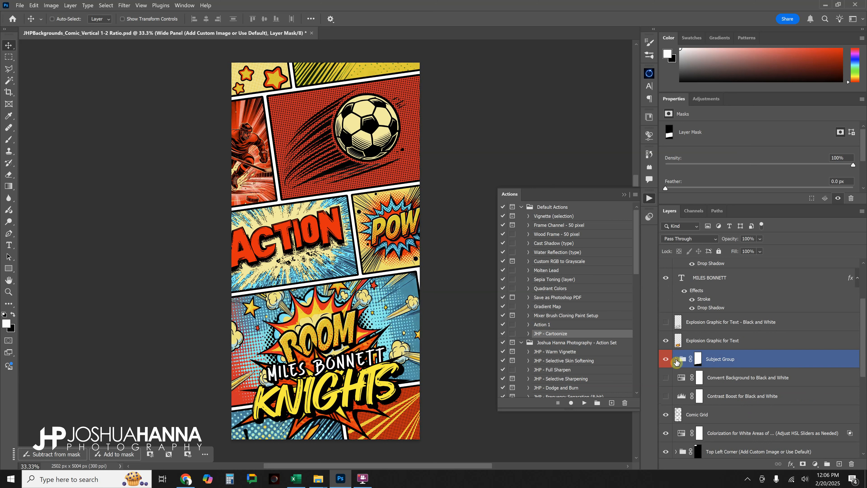
{"action": "left_click", "coordinate": [676, 360]}
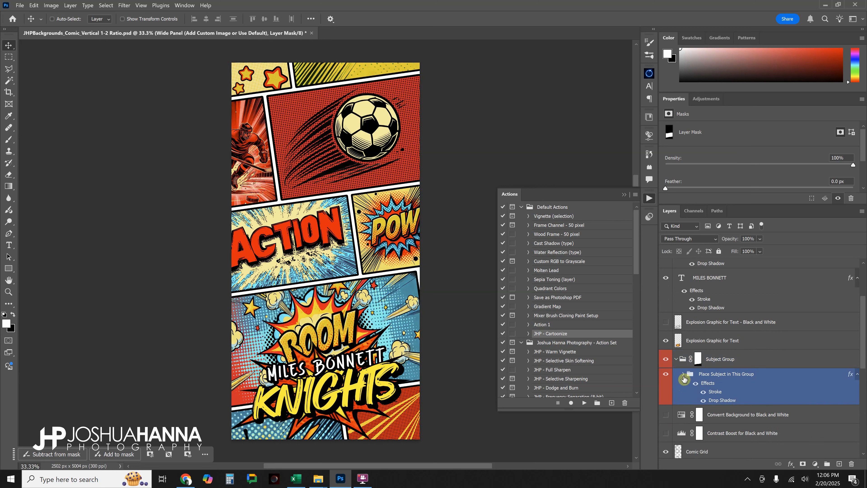
{"action": "left_click", "coordinate": [684, 375]}
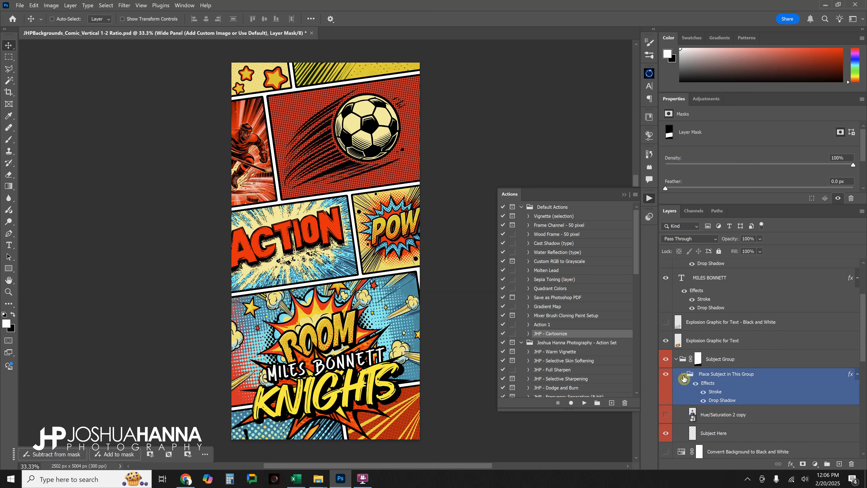
{"action": "left_click", "coordinate": [664, 415]}
{"action": "left_click", "coordinate": [691, 375]}
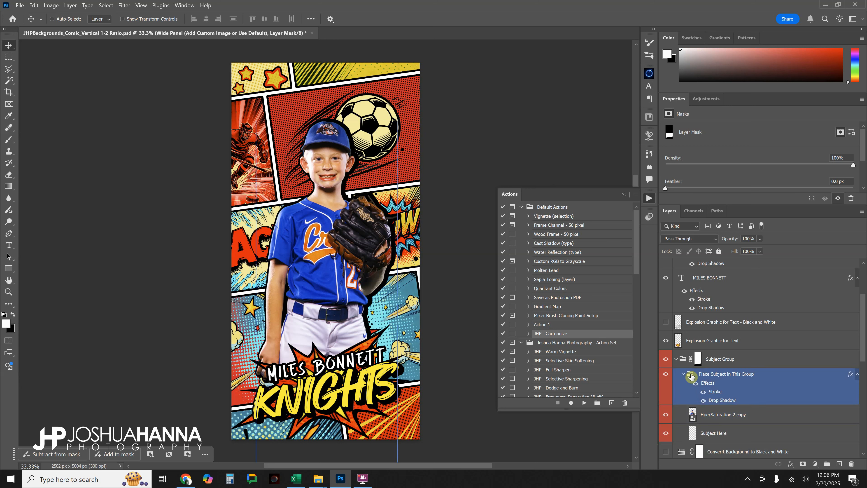
{"action": "left_click", "coordinate": [680, 361]}
{"action": "left_click", "coordinate": [677, 360]}
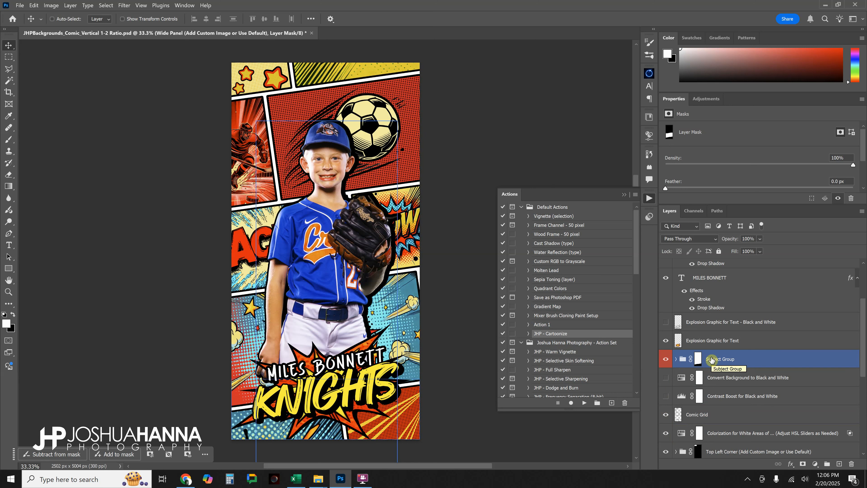
In the Sport Action Panel group, show the Baseball artwork and hide the Hockey artwork
{"action": "left_click", "coordinate": [831, 342]}
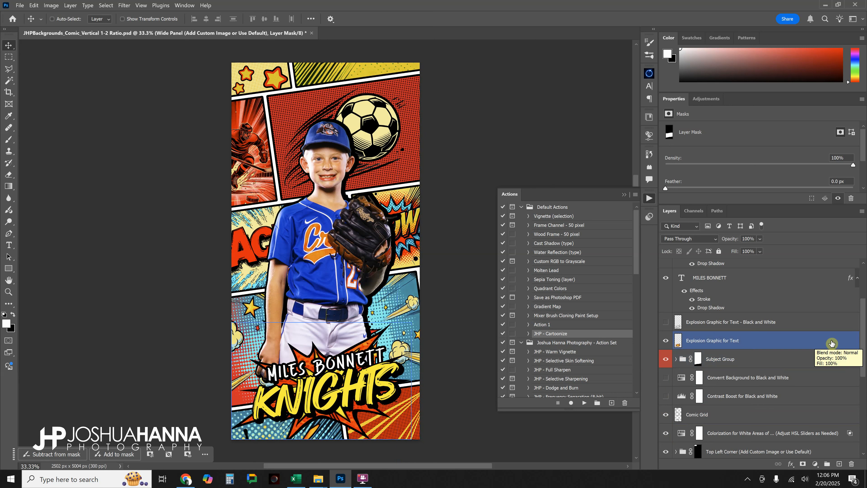
{"action": "scroll", "coordinate": [863, 352], "scroll_direction": "up", "scroll_amount": 1}
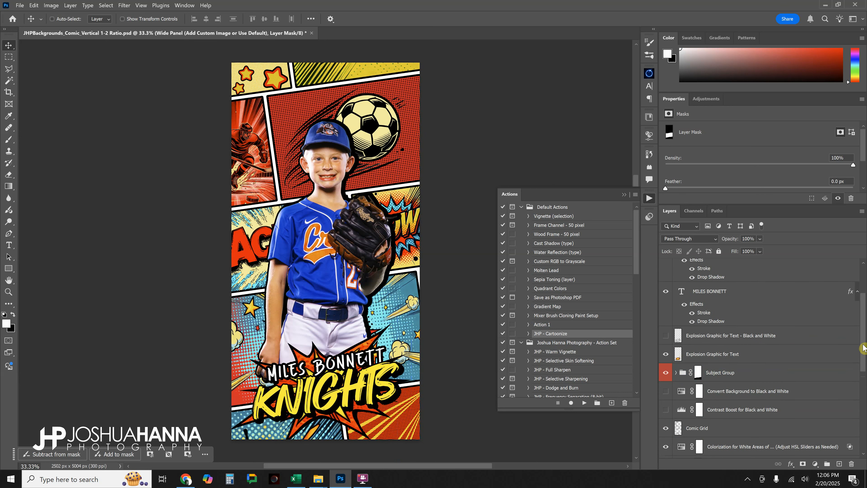
{"action": "scroll", "coordinate": [863, 348], "scroll_direction": "down", "scroll_amount": 6}
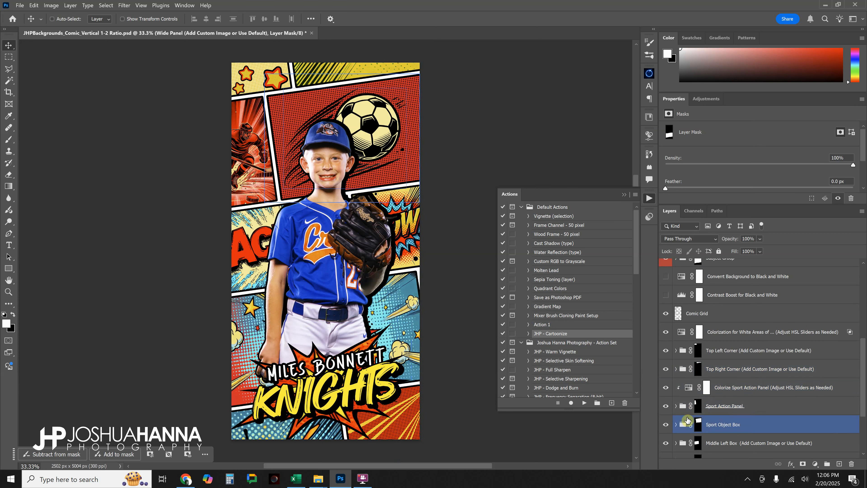
{"action": "left_click", "coordinate": [677, 406]}
{"action": "scroll", "coordinate": [758, 380], "scroll_direction": "down", "scroll_amount": 8}
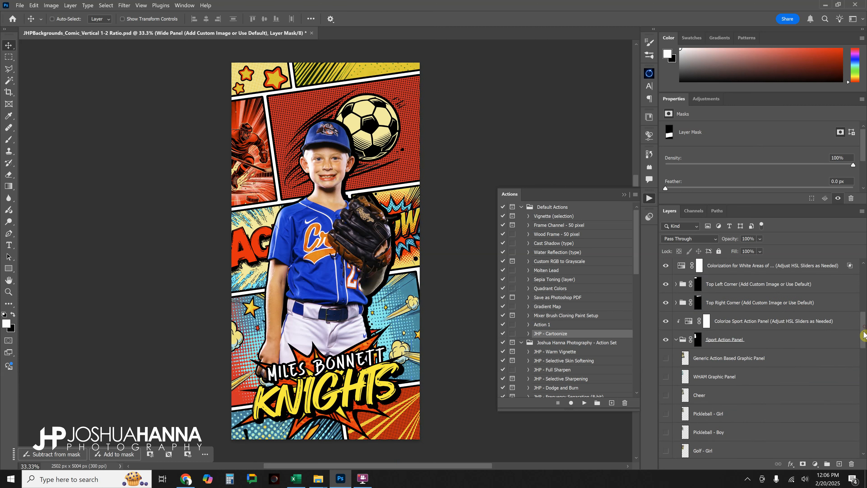
{"action": "left_click_drag", "start_coordinate": [863, 359], "coordinate": [864, 414]}
{"action": "left_click", "coordinate": [674, 420]}
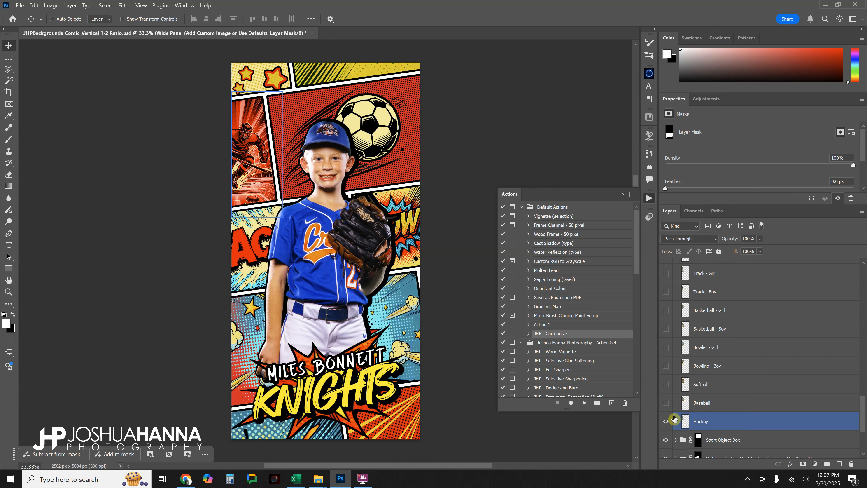
{"action": "left_click", "coordinate": [668, 421]}
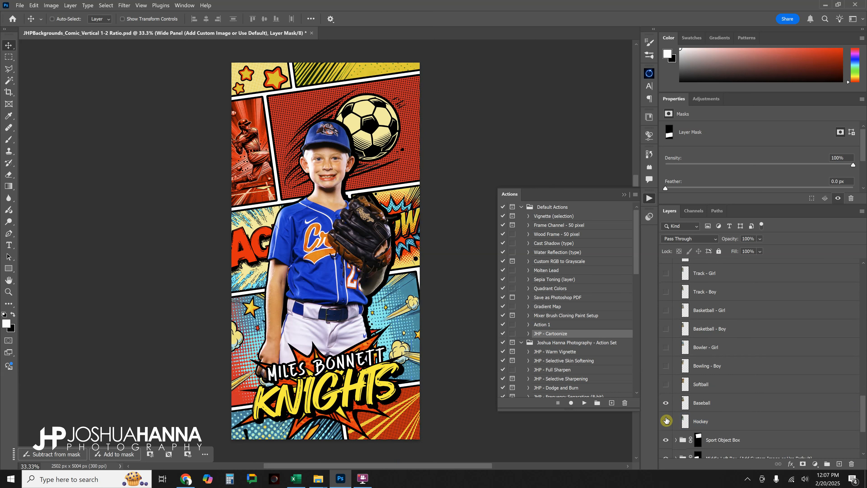
Collapse the Sport Action Panel group, then swap the Soccer artwork for the Baseball/Softball artwork in the Sport Object Box group
{"action": "left_click_drag", "start_coordinate": [862, 394], "coordinate": [865, 338]}
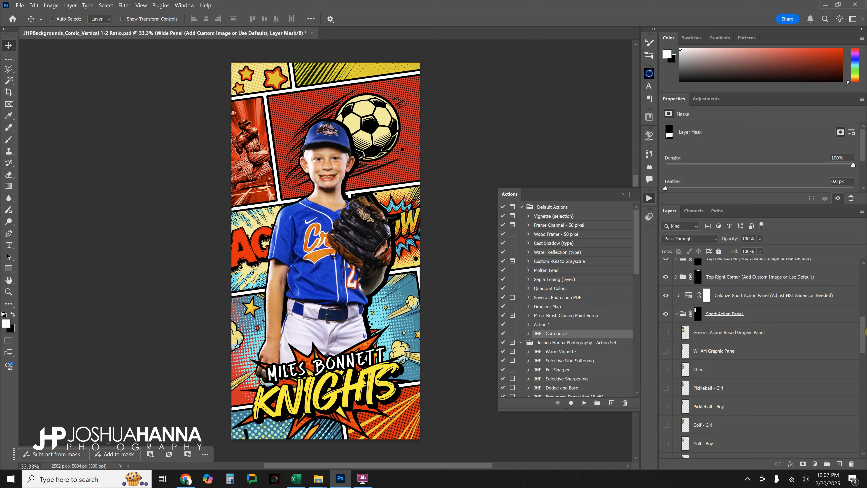
{"action": "left_click", "coordinate": [676, 313]}
{"action": "left_click", "coordinate": [676, 338]}
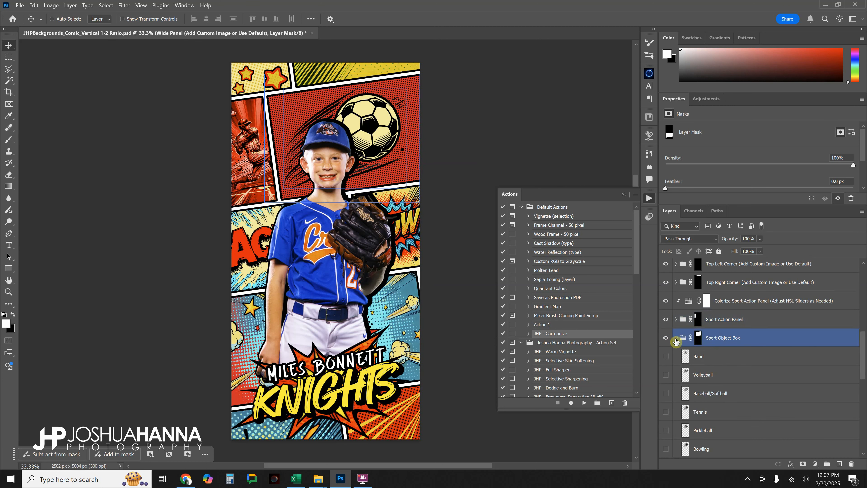
{"action": "left_click_drag", "start_coordinate": [865, 356], "coordinate": [864, 393]}
{"action": "left_click", "coordinate": [680, 404]}
{"action": "left_click", "coordinate": [669, 406]}
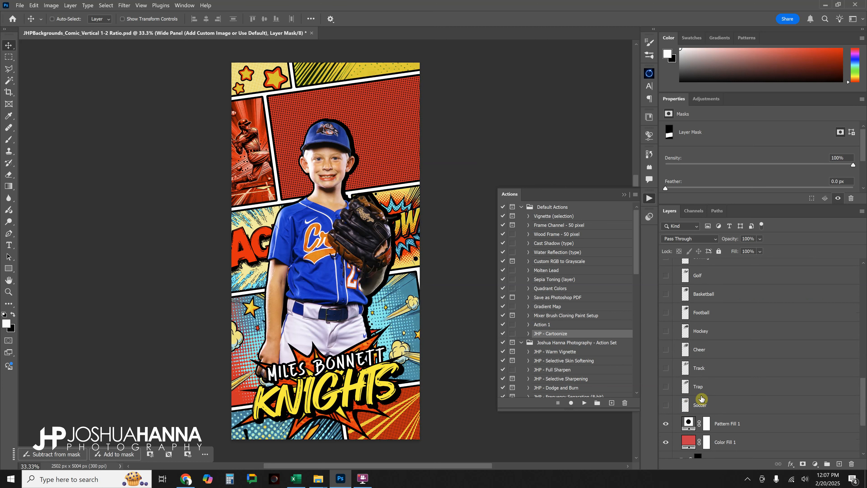
{"action": "left_click_drag", "start_coordinate": [862, 391], "coordinate": [863, 360]}
{"action": "left_click", "coordinate": [666, 332]}
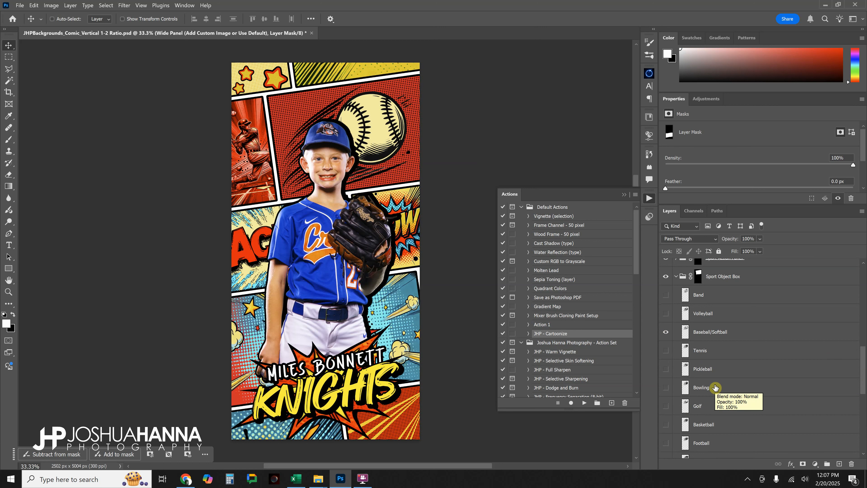
Recolor the Color Fill 1 layer behind the baseball to orange f58500, sampled from the player's jersey lettering
{"action": "left_click_drag", "start_coordinate": [862, 360], "coordinate": [860, 396]}
{"action": "left_click", "coordinate": [685, 416]}
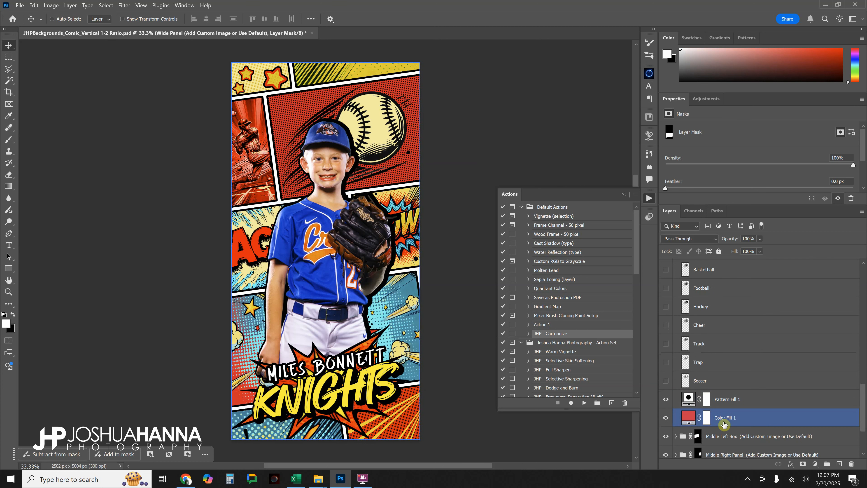
{"action": "double_click", "coordinate": [687, 419]}
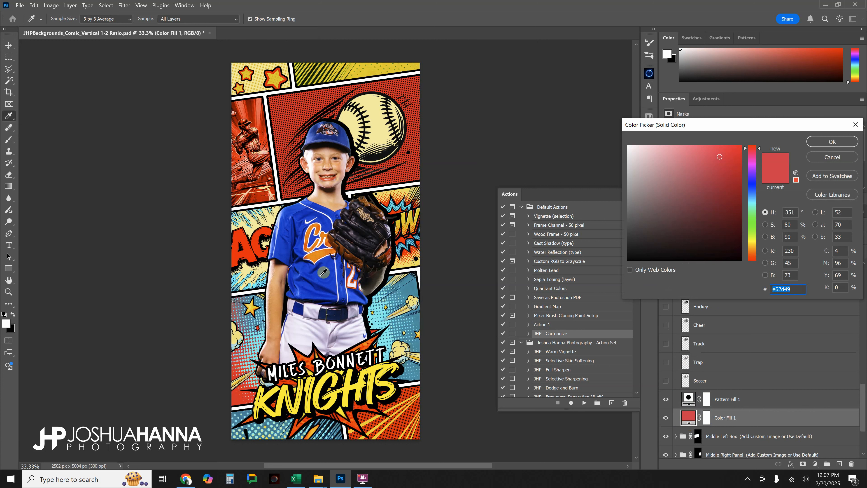
{"action": "left_click", "coordinate": [328, 284]}
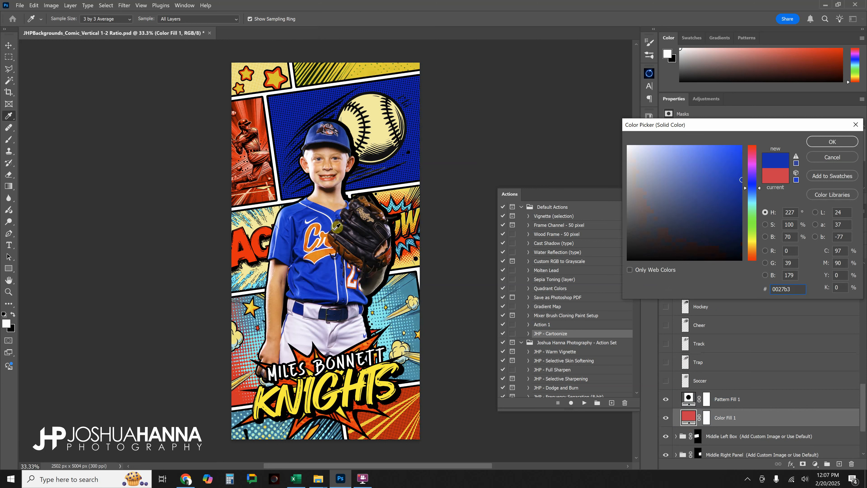
{"action": "left_click", "coordinate": [317, 227]}
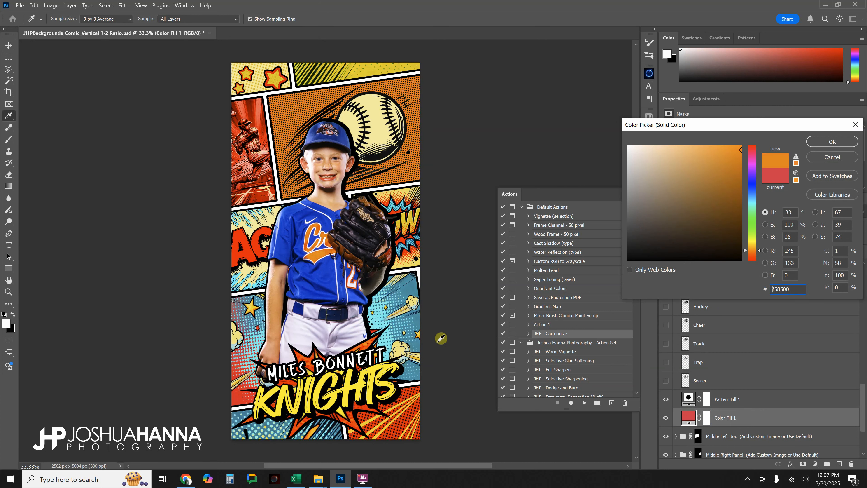
{"action": "left_click", "coordinate": [828, 140]}
{"action": "left_click", "coordinate": [819, 142]}
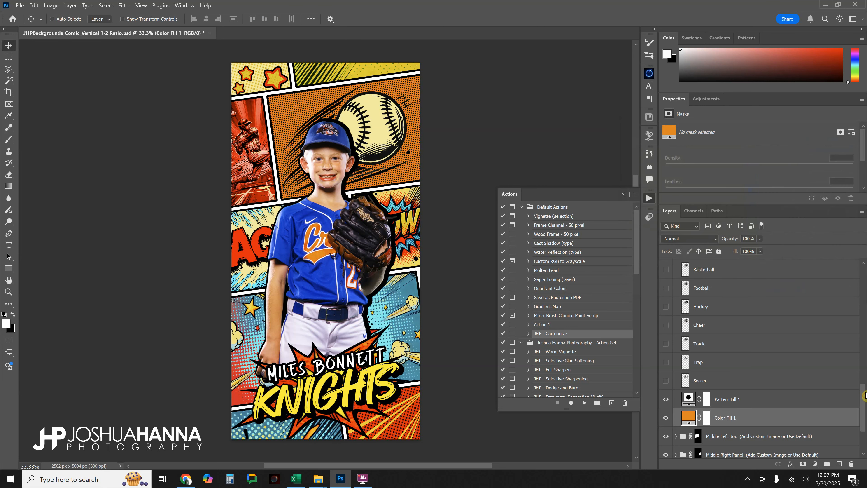
Collapse the Sport Object Box group and set the Hue of the Colorize Sport Action Panel adjustment to 29
{"action": "left_click_drag", "start_coordinate": [865, 395], "coordinate": [866, 357]}
{"action": "left_click", "coordinate": [676, 286]}
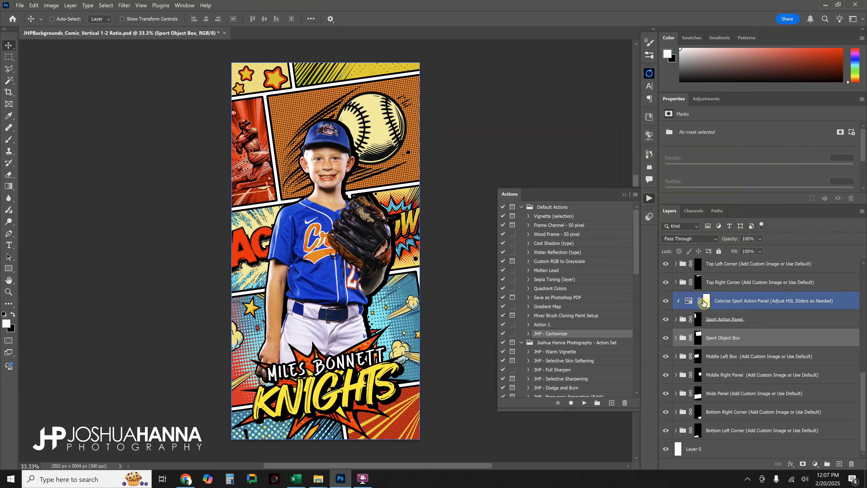
{"action": "left_click", "coordinate": [756, 320]}
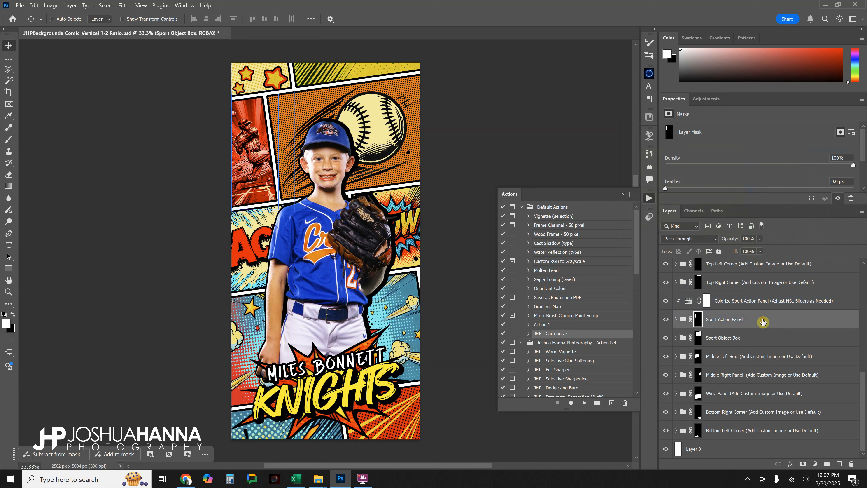
{"action": "left_click", "coordinate": [731, 300]}
{"action": "left_click", "coordinate": [689, 301]}
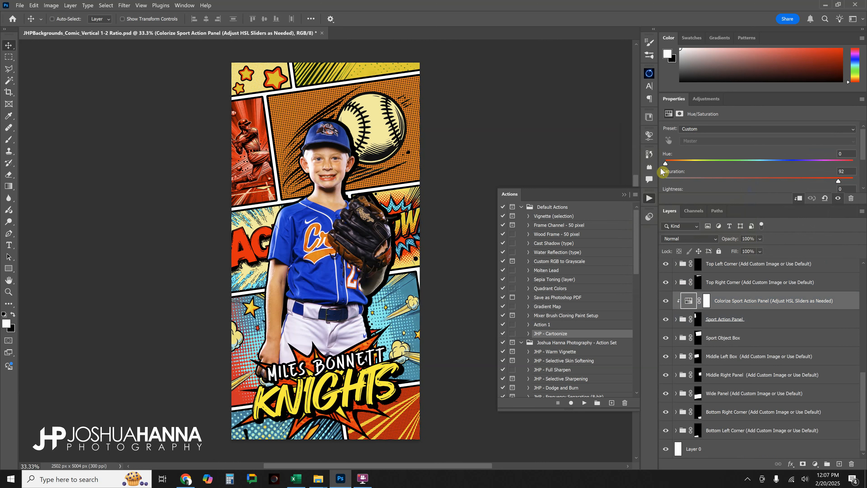
{"action": "left_click_drag", "start_coordinate": [667, 166], "coordinate": [681, 165]}
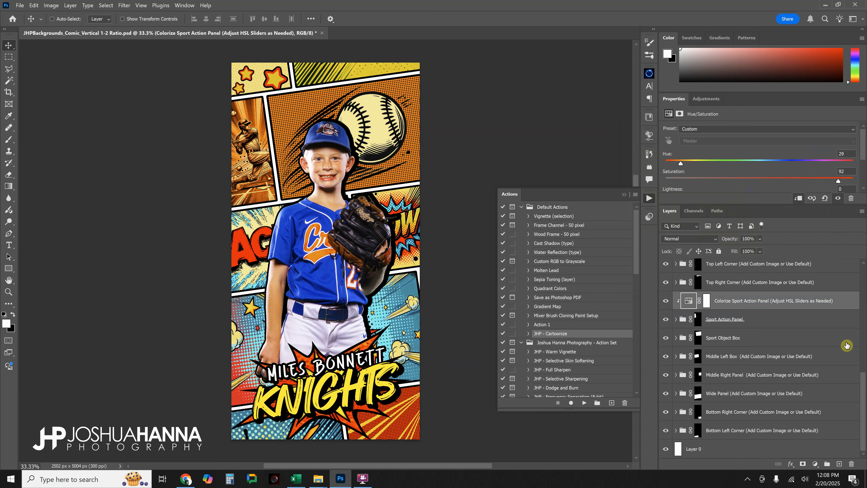
Hide and reshow the Colorization for White Areas adjustment to compare its effect on the white parts of the panels
{"action": "scroll", "coordinate": [864, 348], "scroll_direction": "up", "scroll_amount": 3}
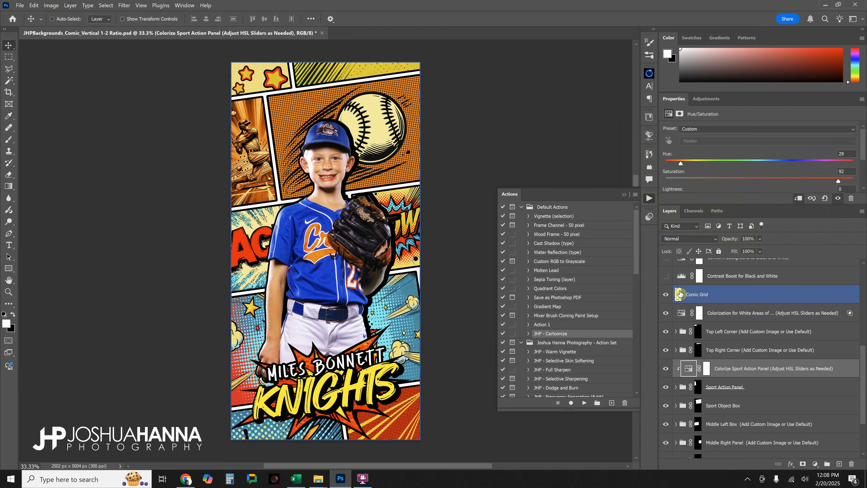
{"action": "left_click", "coordinate": [666, 317]}
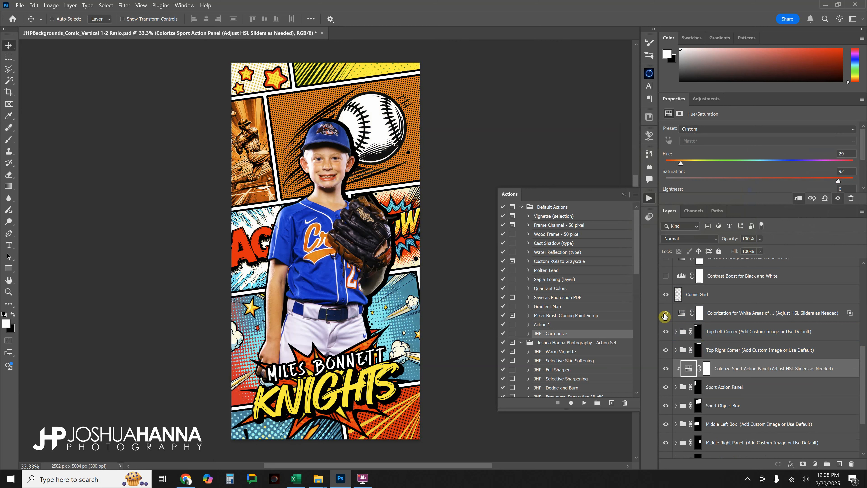
{"action": "left_click", "coordinate": [665, 316]}
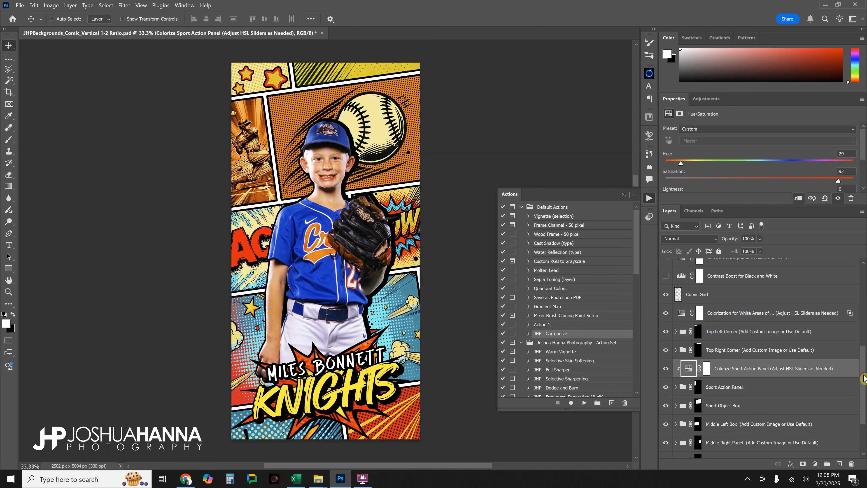
Replace the KNIGHTS team name text with CRuSH
{"action": "left_click_drag", "start_coordinate": [863, 379], "coordinate": [865, 304]}
{"action": "double_click", "coordinate": [682, 297]}
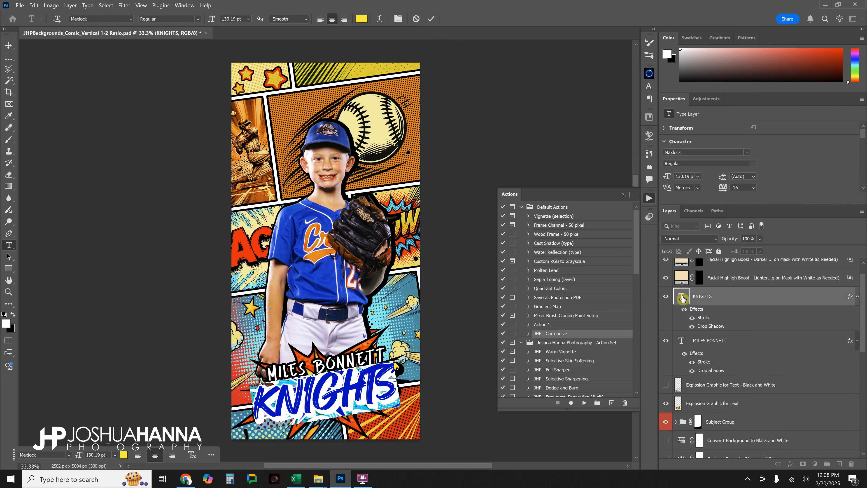
{"action": "type", "text": "CRUSH"}
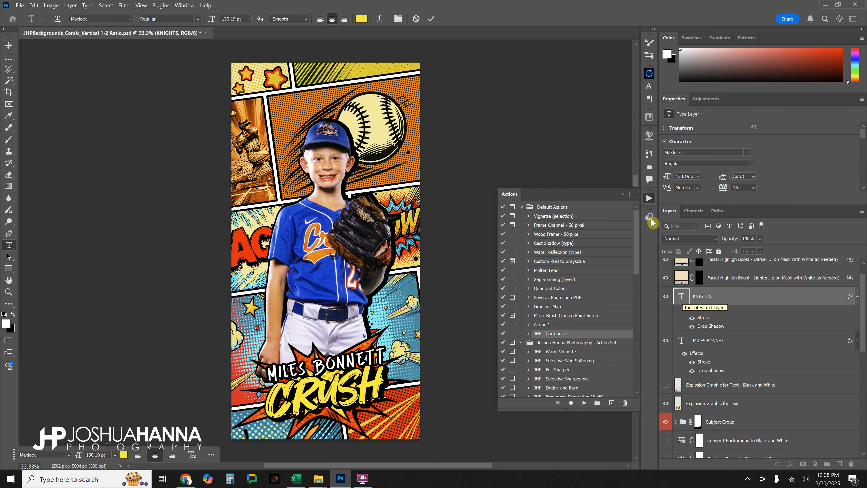
{"action": "left_click", "coordinate": [431, 20]}
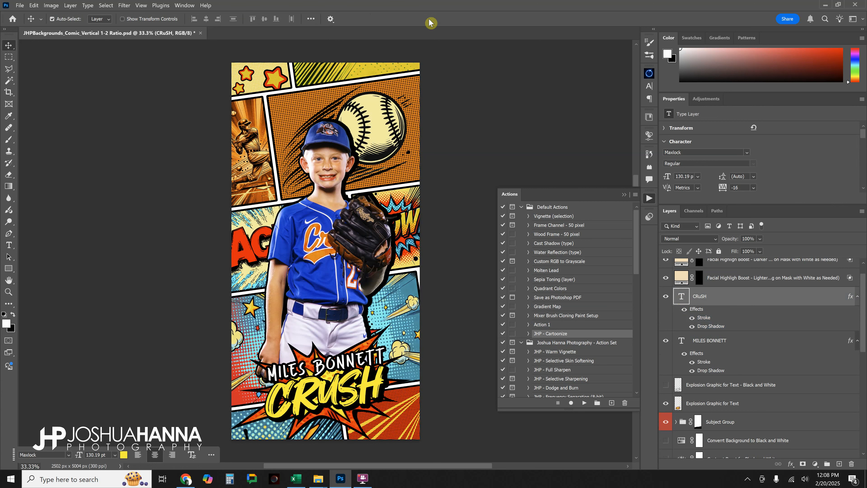
Scale the CRuSH team name text up to about 117% with Free Transform
{"action": "key", "text": "ctrl+t"}
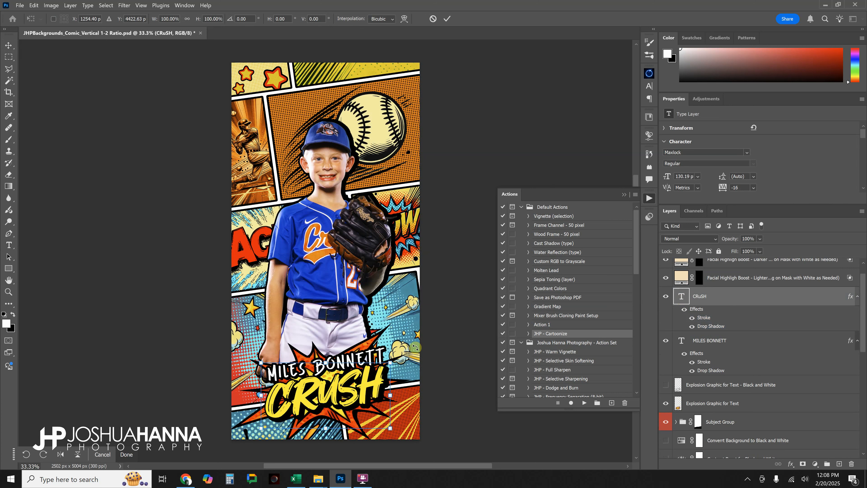
{"action": "left_click_drag", "start_coordinate": [390, 362], "coordinate": [401, 357]}
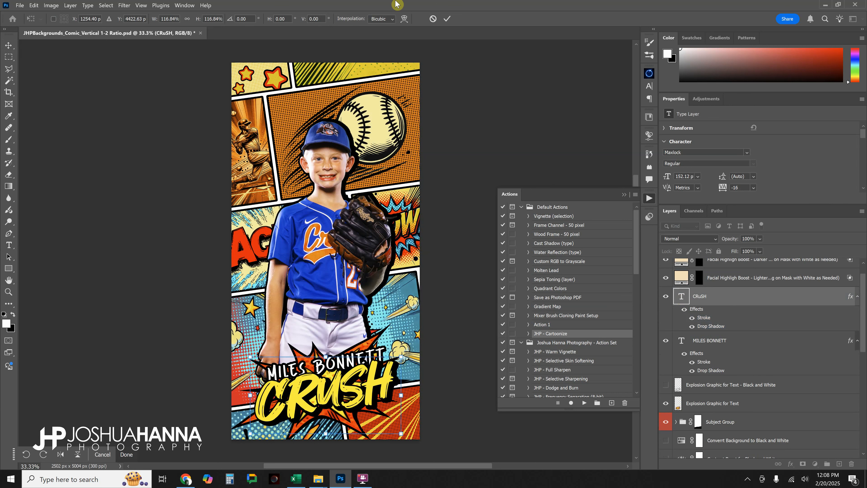
{"action": "left_click", "coordinate": [447, 20]}
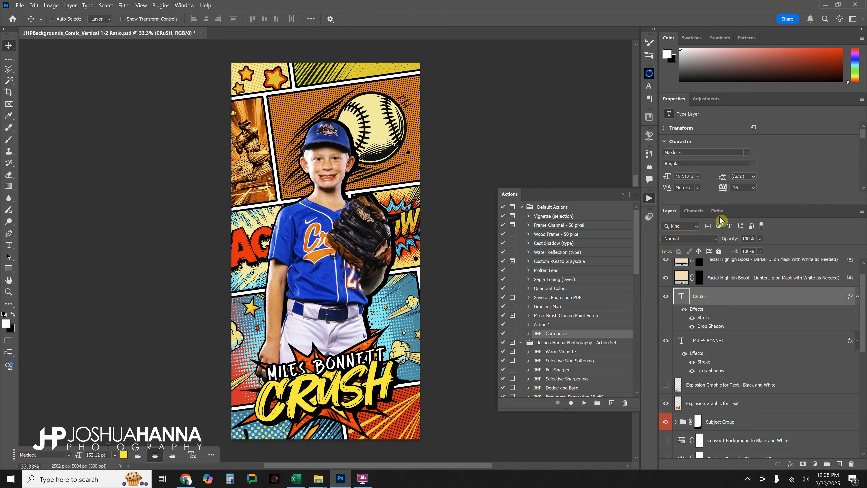
Change the CRuSH text color to a bright orange, ff9c1d, based on a sample from the jersey lettering
{"action": "scroll", "coordinate": [775, 164], "scroll_direction": "down", "scroll_amount": 1}
{"action": "left_click", "coordinate": [749, 172]}
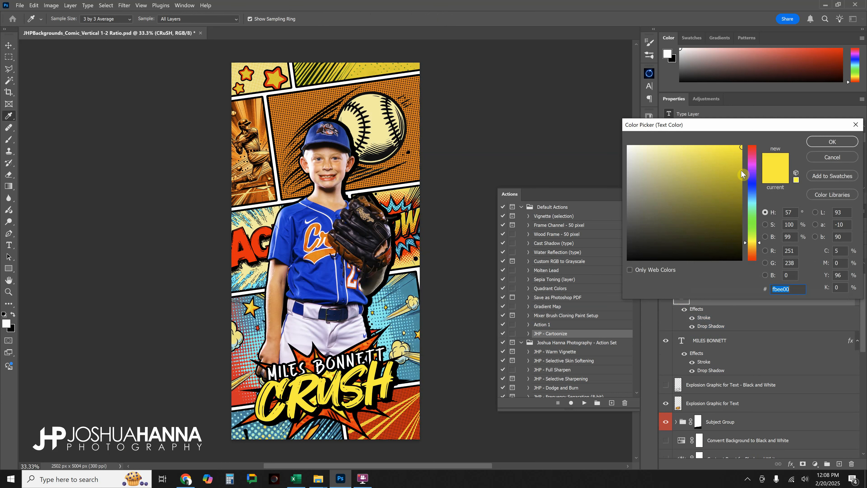
{"action": "left_click", "coordinate": [320, 255]}
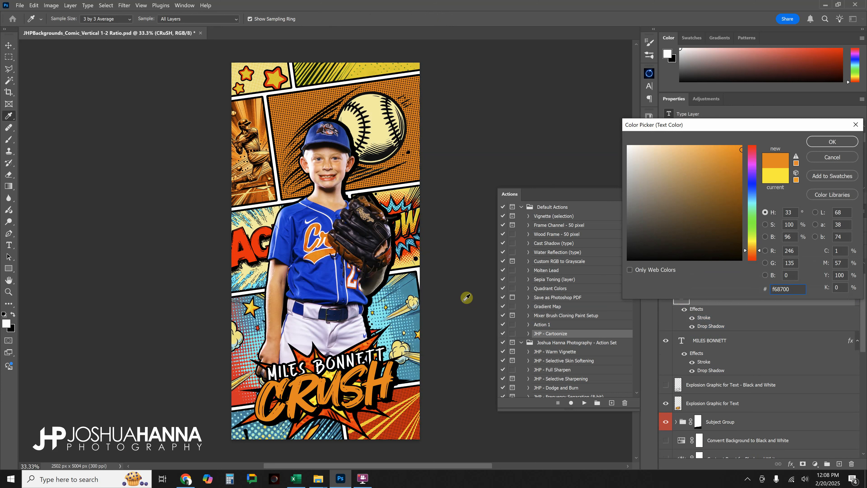
{"action": "left_click", "coordinate": [336, 278]}
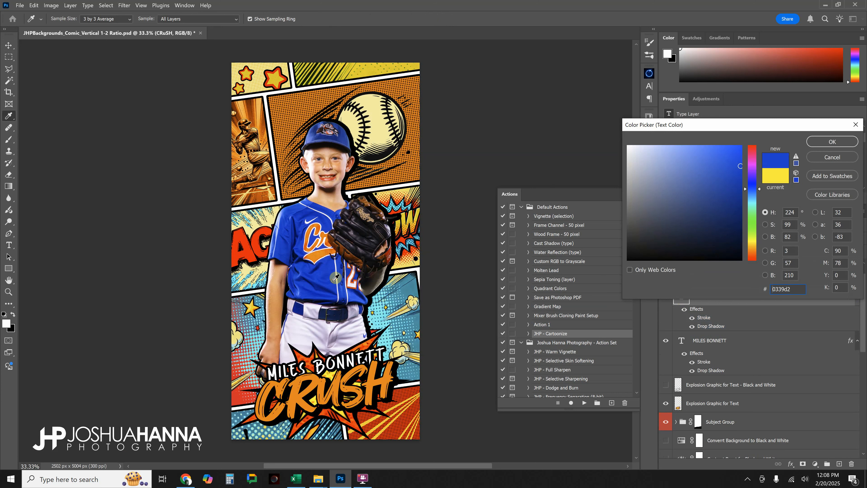
{"action": "left_click", "coordinate": [320, 254]}
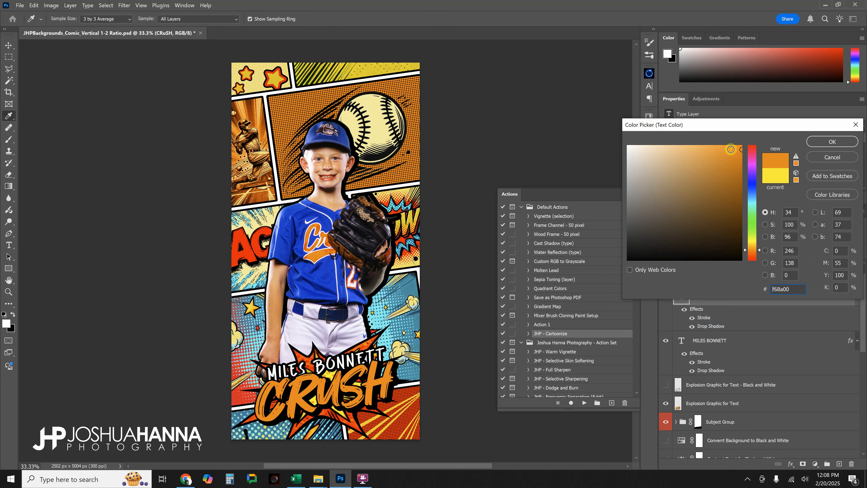
{"action": "left_click", "coordinate": [730, 148]}
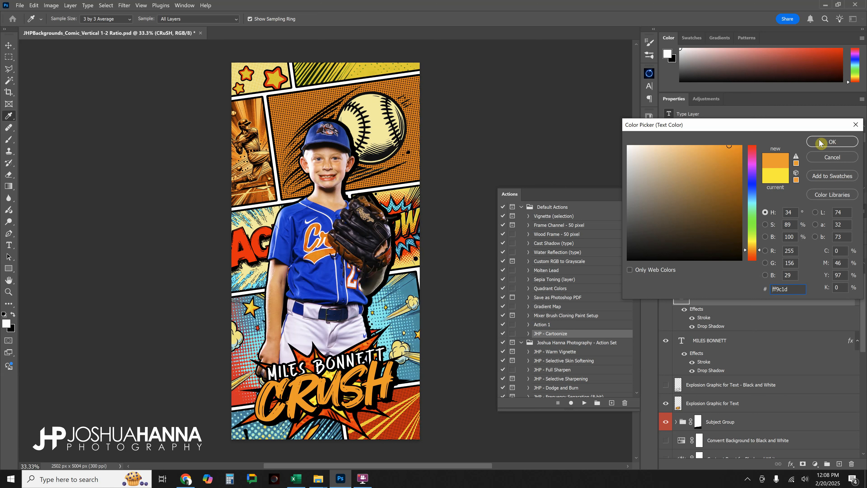
{"action": "left_click", "coordinate": [832, 142]}
Replace the player name text above the team name with a different player's full name
{"action": "left_click", "coordinate": [735, 345]}
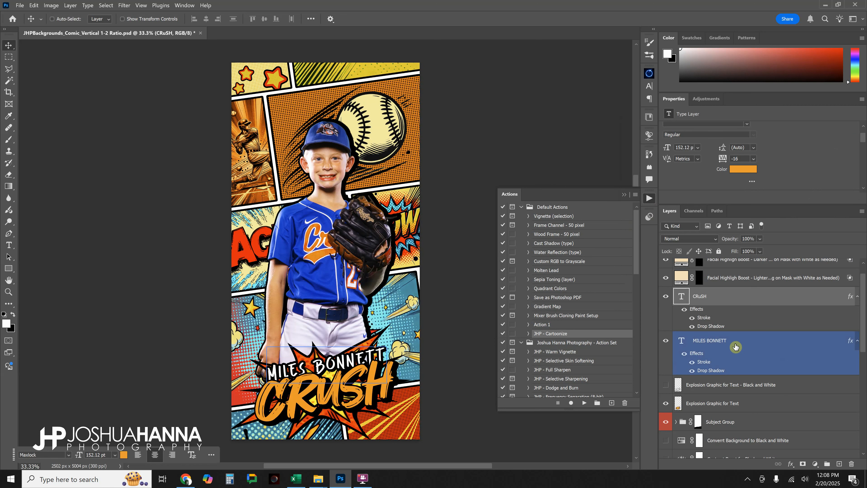
{"action": "double_click", "coordinate": [683, 343]}
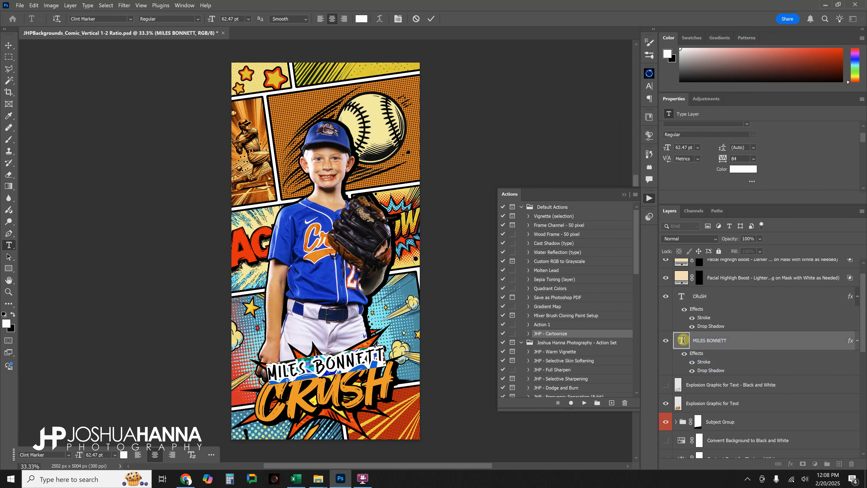
{"action": "type", "text": "P"}
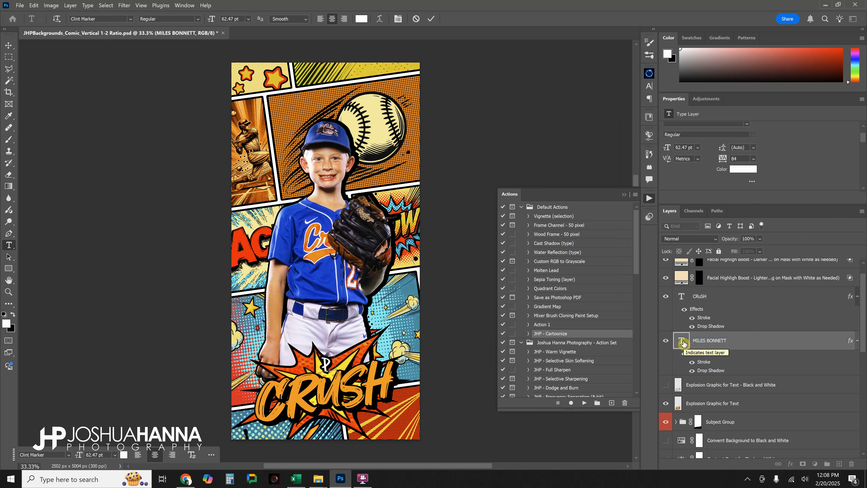
{"action": "type", "text": "ETER PARKER"}
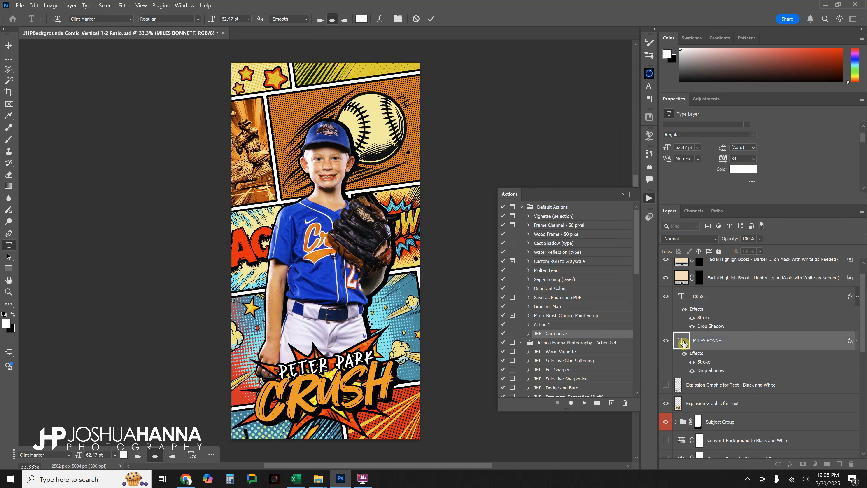
{"action": "left_click", "coordinate": [431, 18]}
{"action": "key", "text": "v"}
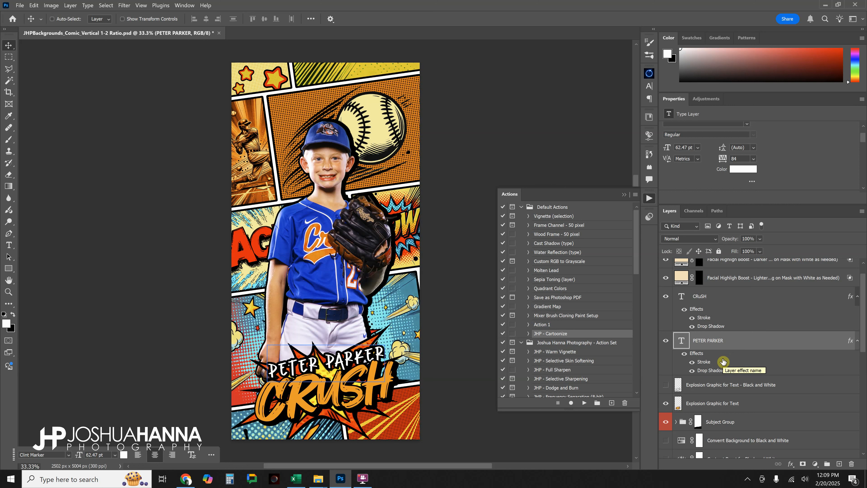
Expand the Subject Group and select the Hue/Saturation 2 copy player photo in the Place Subject in This Group folder
{"action": "scroll", "coordinate": [729, 346], "scroll_direction": "down", "scroll_amount": 3}
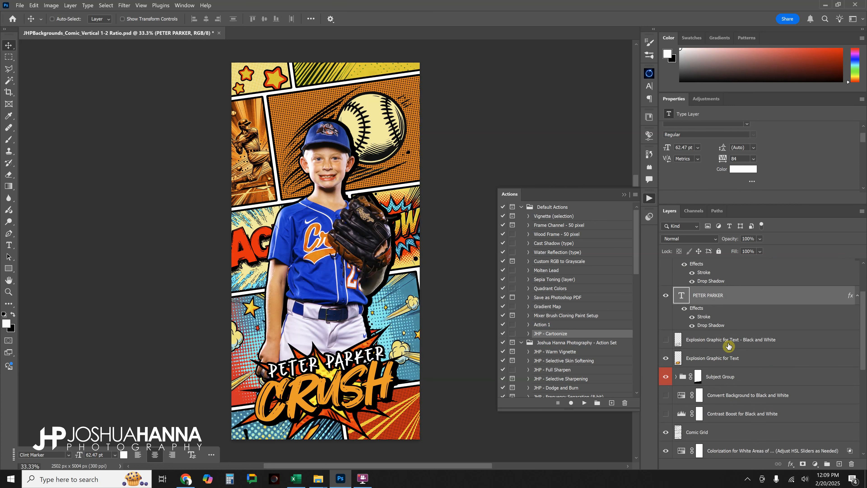
{"action": "scroll", "coordinate": [728, 346], "scroll_direction": "down", "scroll_amount": 1}
{"action": "left_click", "coordinate": [675, 365]}
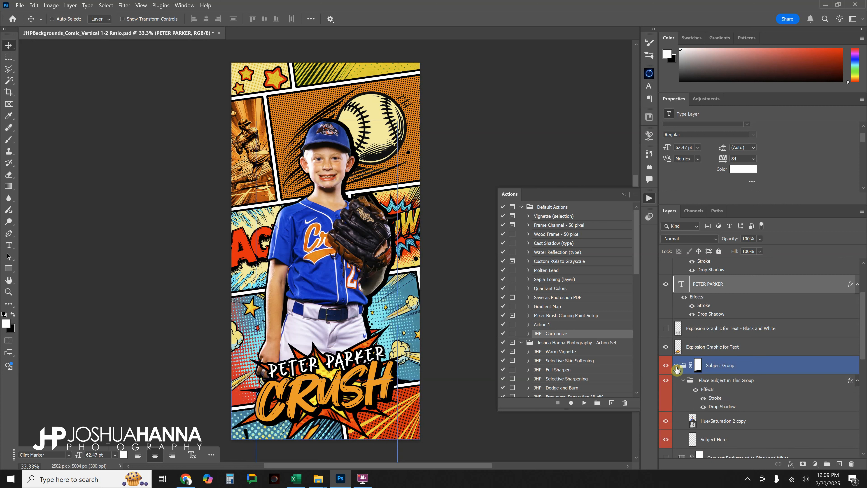
{"action": "left_click", "coordinate": [679, 379]}
{"action": "scroll", "coordinate": [693, 393], "scroll_direction": "down", "scroll_amount": 1}
{"action": "left_click", "coordinate": [741, 411]}
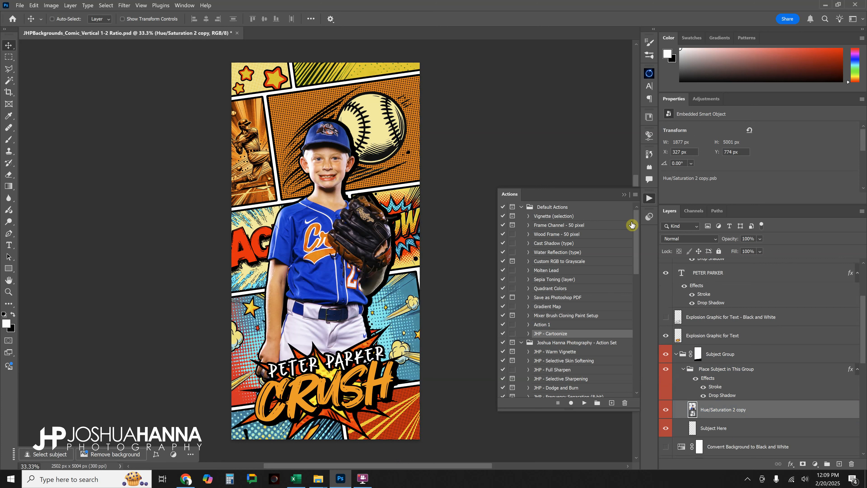
Load the JHP - Cartoonize.atn action file from the Download Files folder inside Comic
{"action": "left_click", "coordinate": [636, 196]}
{"action": "left_click", "coordinate": [636, 196]}
{"action": "left_click", "coordinate": [184, 6]}
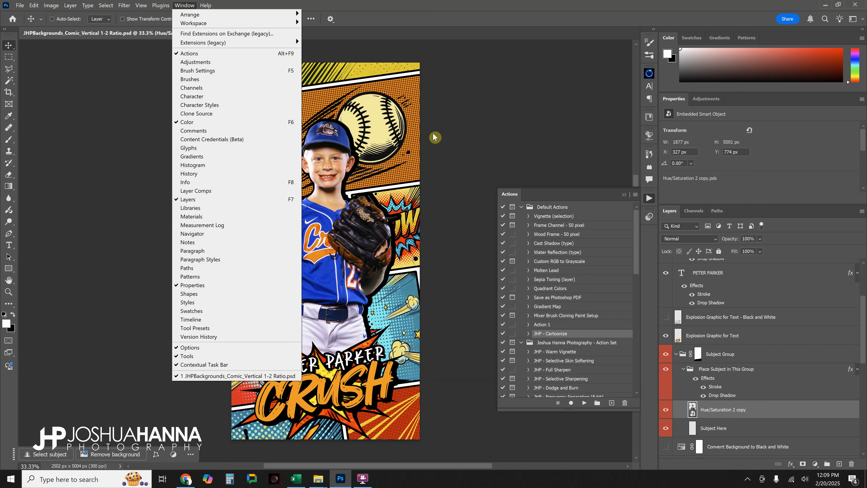
{"action": "left_click", "coordinate": [634, 198]}
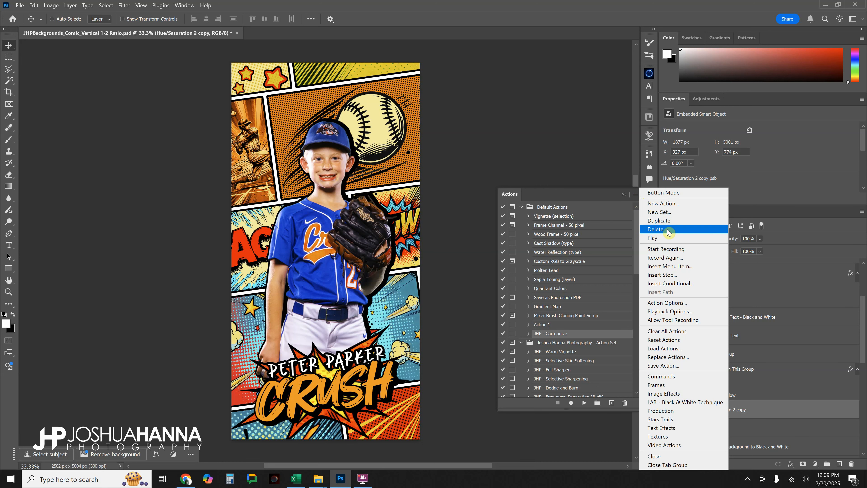
{"action": "left_click", "coordinate": [666, 348]}
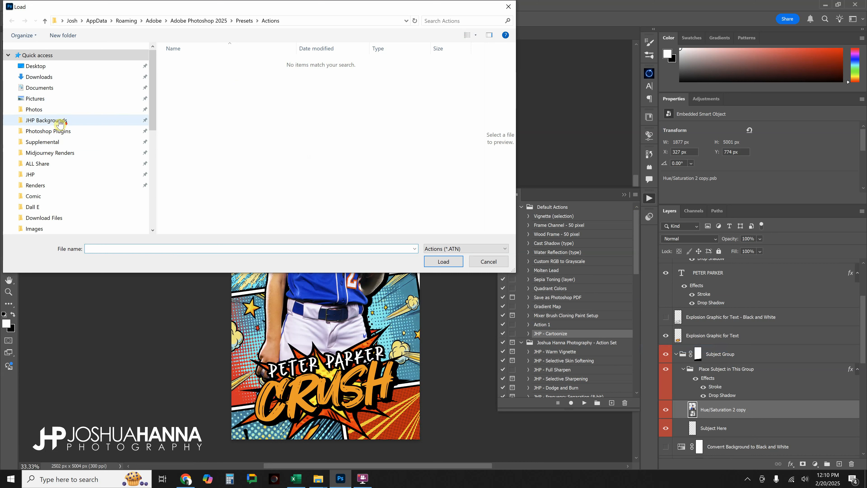
{"action": "scroll", "coordinate": [61, 130], "scroll_direction": "down", "scroll_amount": 1}
{"action": "left_click", "coordinate": [43, 152]}
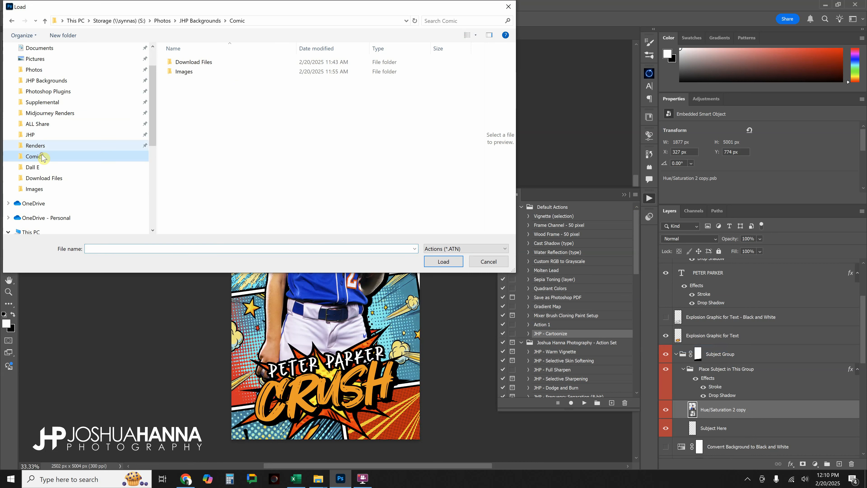
{"action": "double_click", "coordinate": [186, 62]}
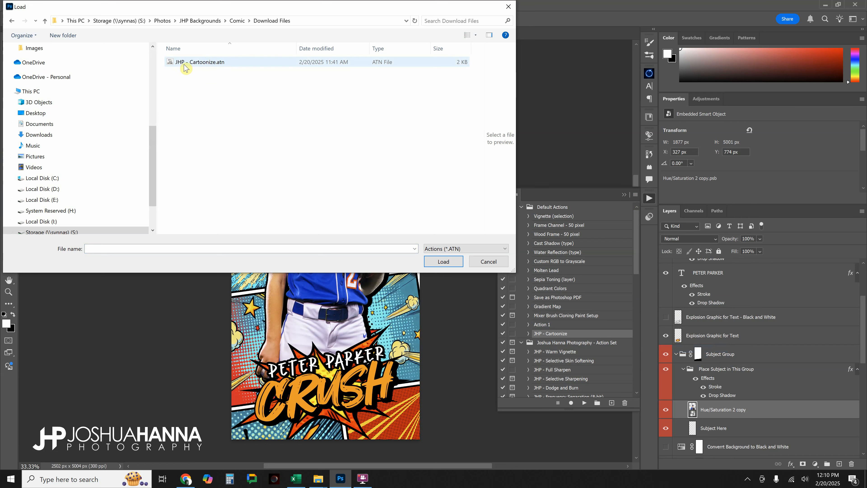
{"action": "double_click", "coordinate": [199, 64]}
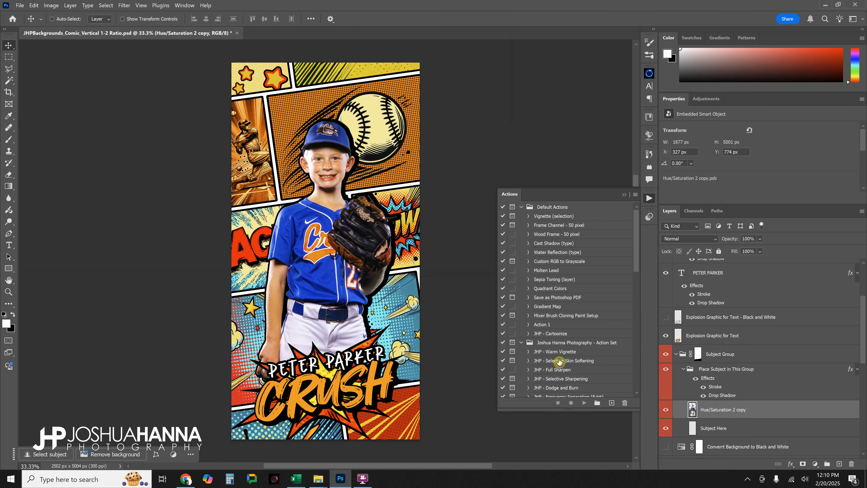
Play the newly loaded JHP - Cartoonize action on the Hue/Saturation 2 copy player photo and collapse the action list
{"action": "scroll", "coordinate": [613, 299], "scroll_direction": "down", "scroll_amount": 2}
{"action": "scroll", "coordinate": [614, 300], "scroll_direction": "down", "scroll_amount": 5}
{"action": "left_click_drag", "start_coordinate": [637, 277], "coordinate": [644, 365]}
{"action": "left_click", "coordinate": [558, 394]}
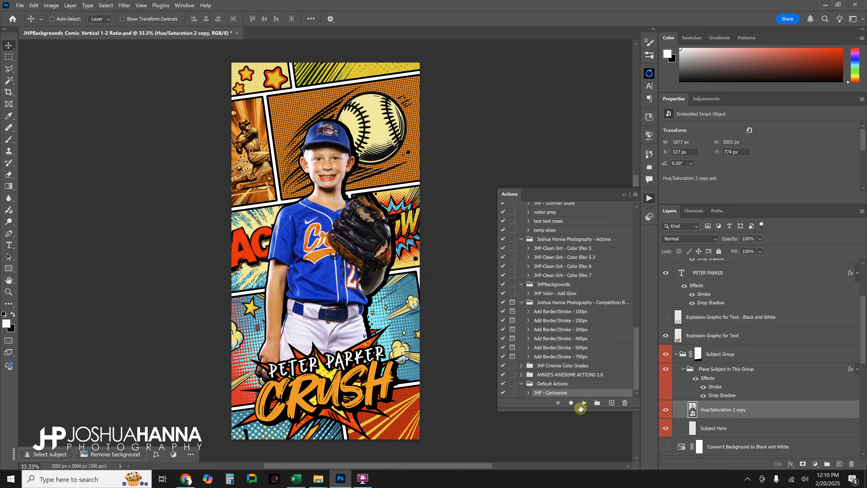
{"action": "left_click", "coordinate": [584, 403]}
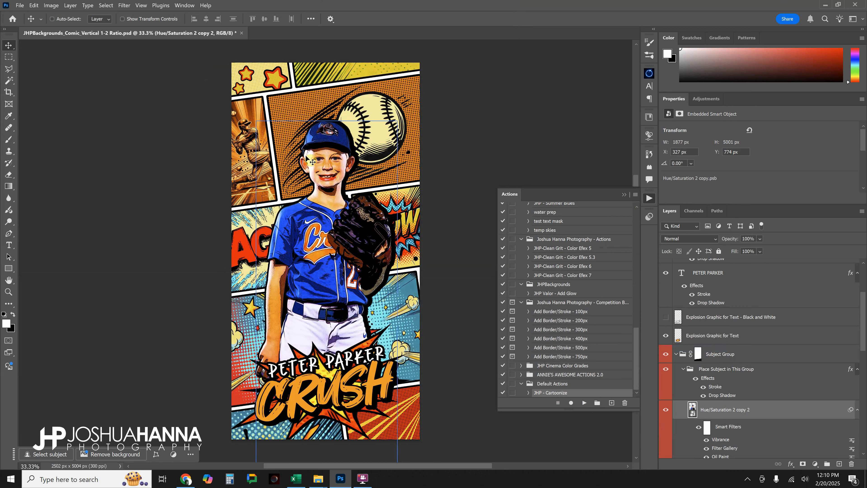
{"action": "left_click", "coordinate": [625, 195]}
Compare the cartoonized Hue/Saturation 2 copy 2 layer with the original player photo by switching their visibility
{"action": "left_click", "coordinate": [761, 354]}
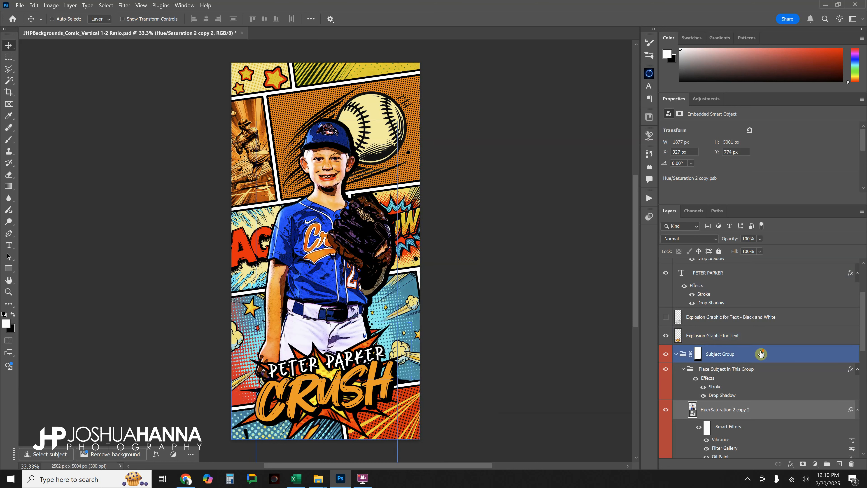
{"action": "scroll", "coordinate": [762, 354], "scroll_direction": "down", "scroll_amount": 3}
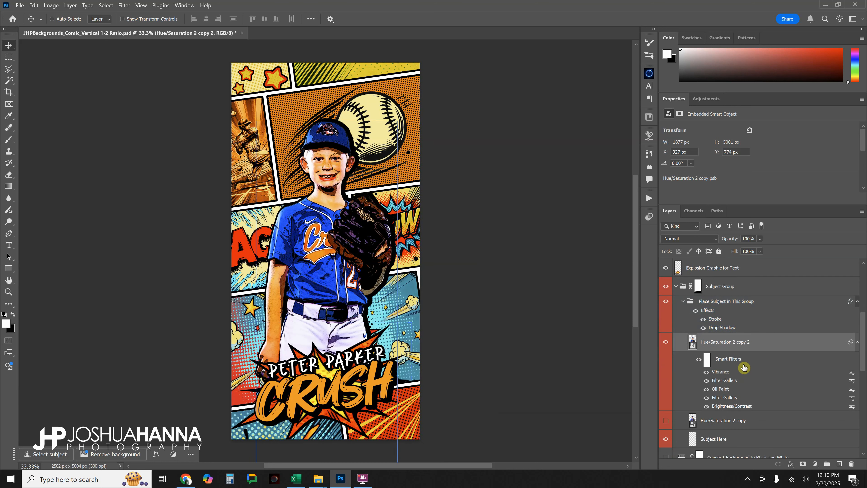
{"action": "left_click", "coordinate": [665, 342]}
{"action": "left_click", "coordinate": [667, 421]}
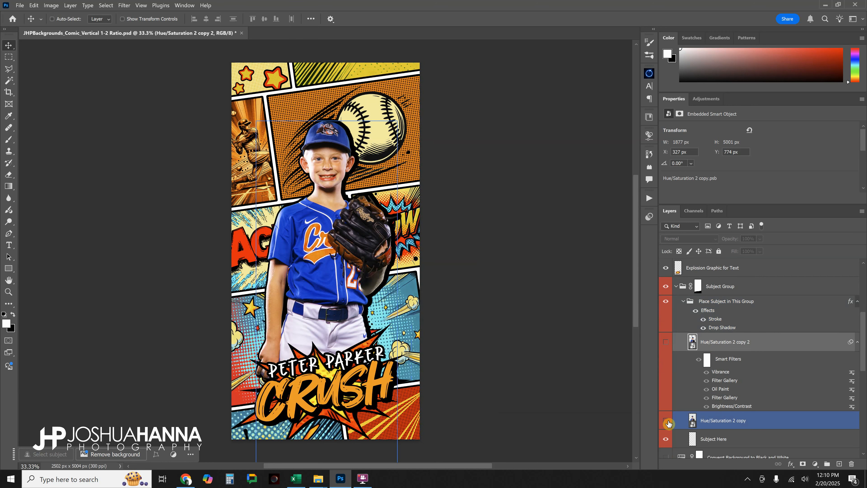
{"action": "left_click", "coordinate": [666, 421]}
{"action": "left_click", "coordinate": [666, 343]}
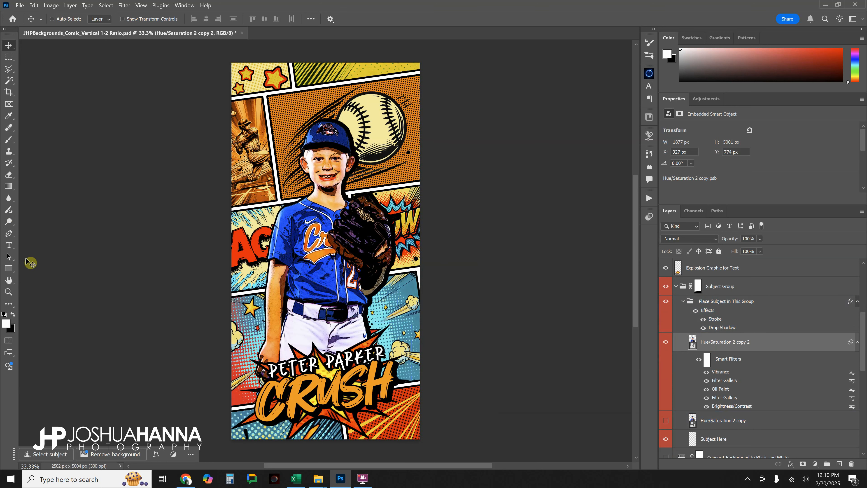
Inspect the player's face at 100% with the cartoon layer shown and hidden over the original photo, and return to the full banner
{"action": "left_click", "coordinate": [9, 291]}
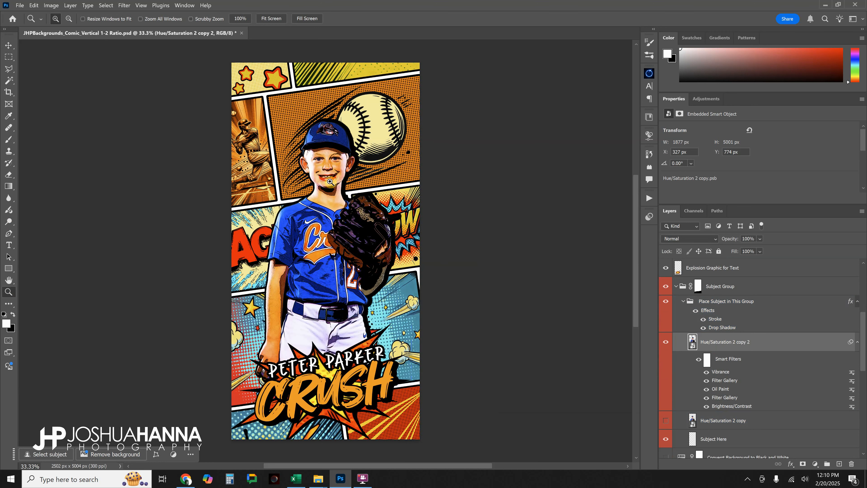
{"action": "left_click", "coordinate": [338, 167]}
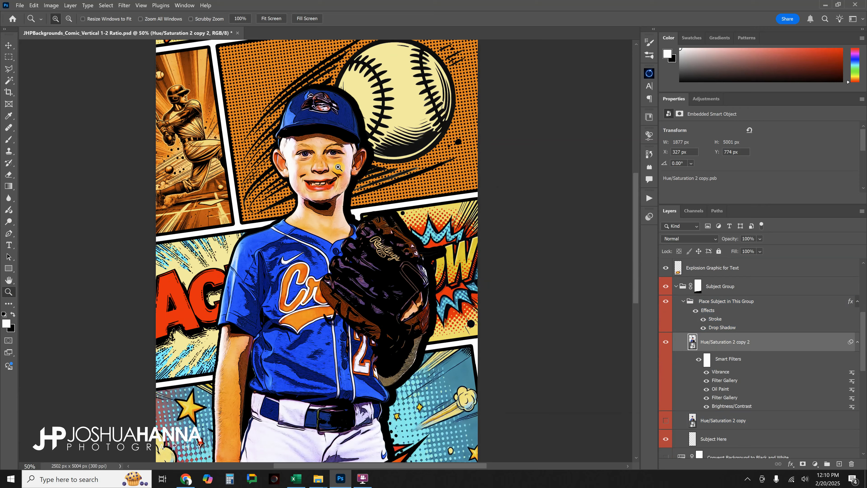
{"action": "left_click", "coordinate": [338, 167]}
{"action": "left_click", "coordinate": [338, 167]}
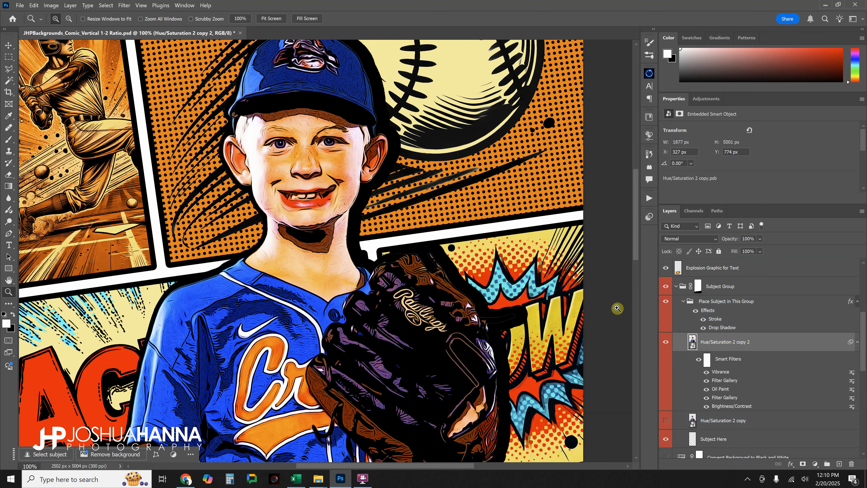
{"action": "left_click", "coordinate": [666, 346]}
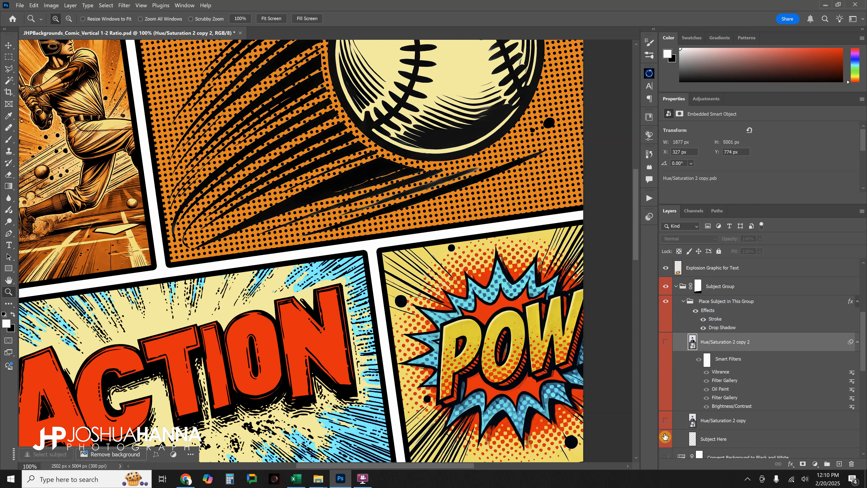
{"action": "left_click", "coordinate": [666, 422]}
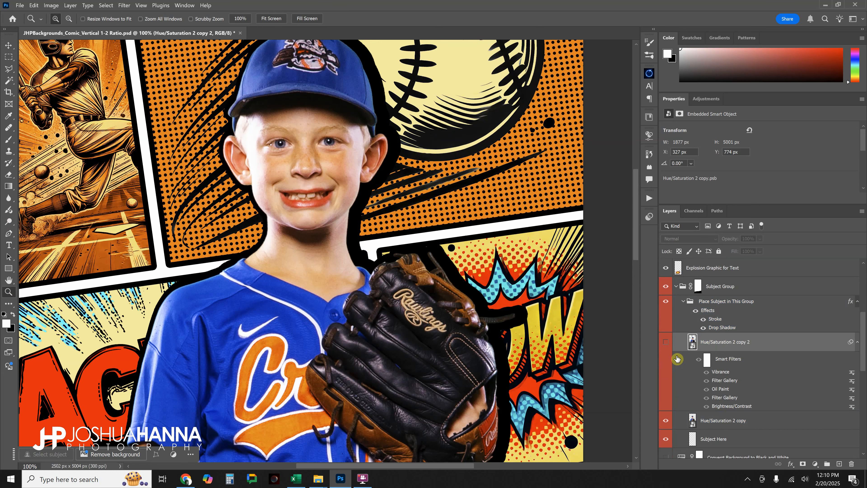
{"action": "left_click", "coordinate": [666, 344]}
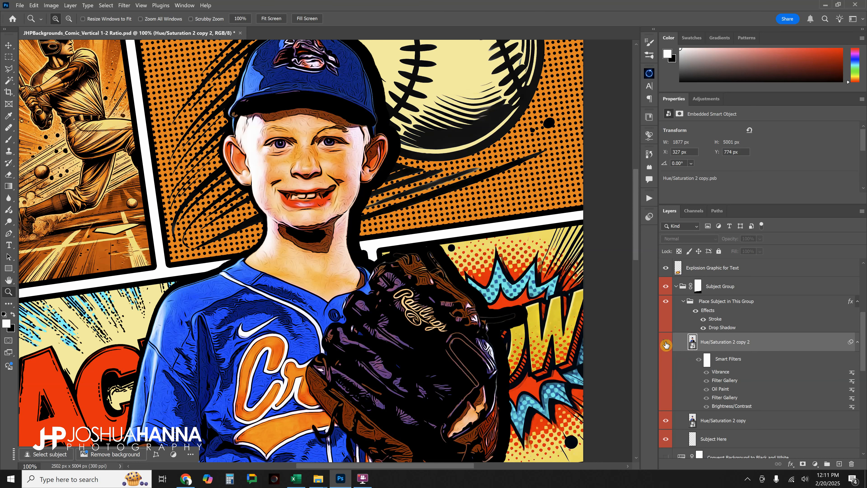
{"action": "left_click", "coordinate": [666, 344]}
{"action": "left_click", "coordinate": [666, 344]}
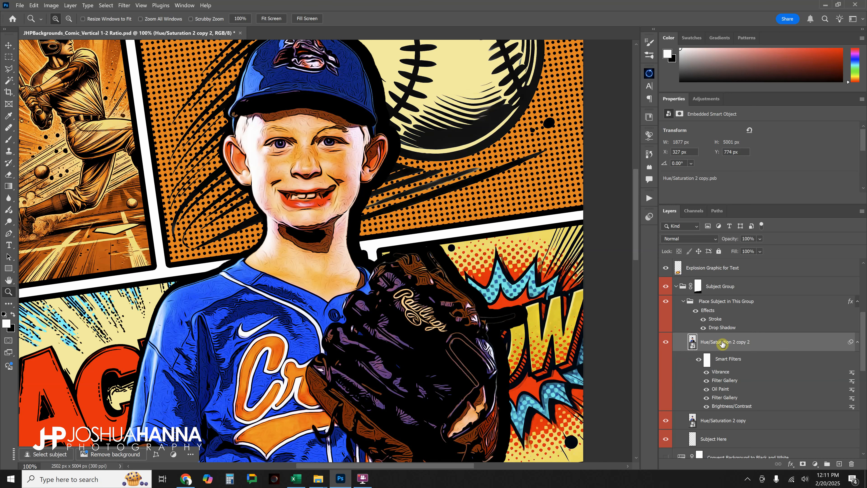
{"action": "right_click", "coordinate": [292, 254]}
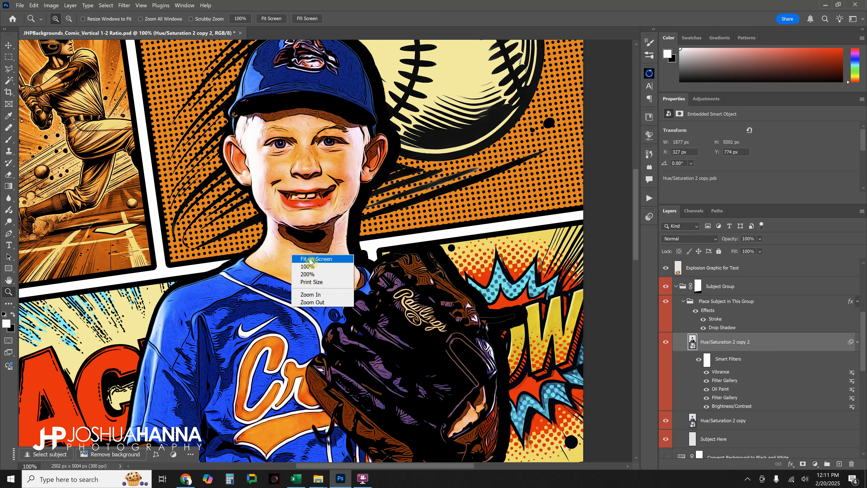
{"action": "left_click", "coordinate": [309, 258]}
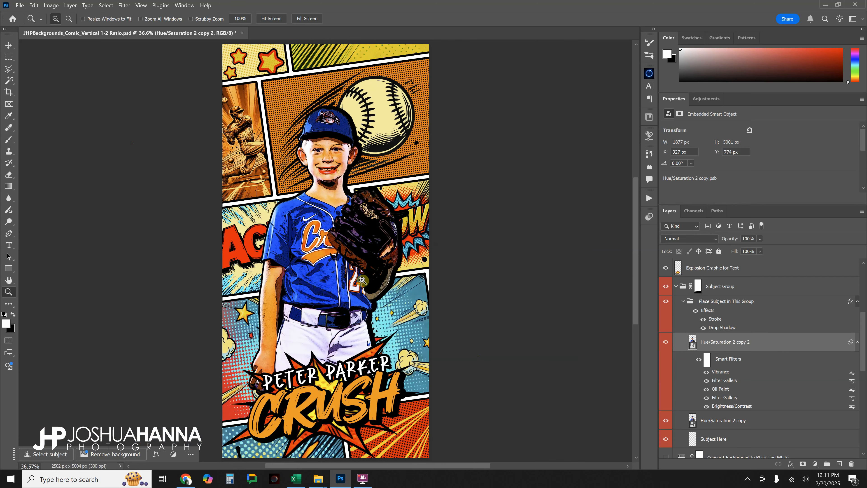
Change the Color Fill 1 background in the Sport Object Box group to a bright jersey blue, 2563fd
{"action": "scroll", "coordinate": [741, 346], "scroll_direction": "down", "scroll_amount": 2}
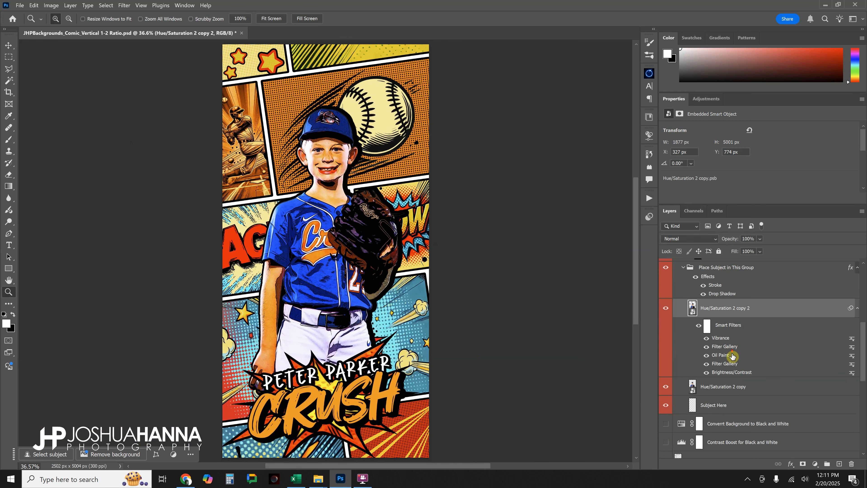
{"action": "scroll", "coordinate": [737, 350], "scroll_direction": "down", "scroll_amount": 10}
{"action": "scroll", "coordinate": [730, 355], "scroll_direction": "up", "scroll_amount": 1}
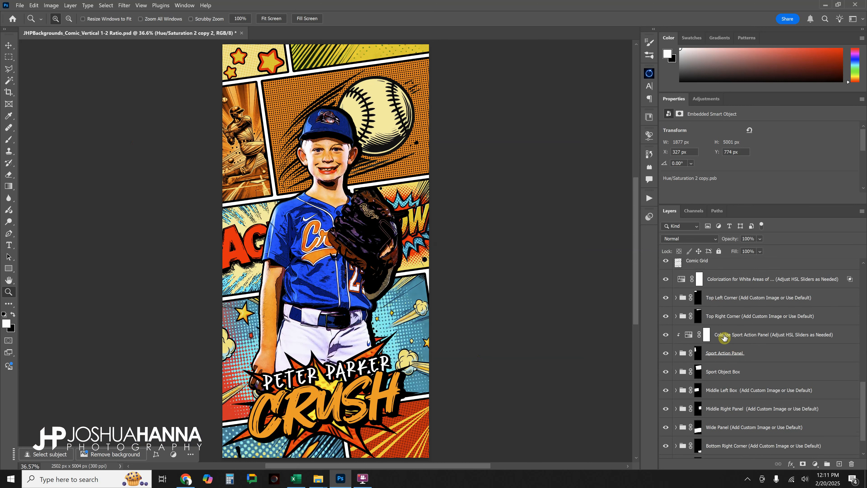
{"action": "left_click", "coordinate": [690, 336]}
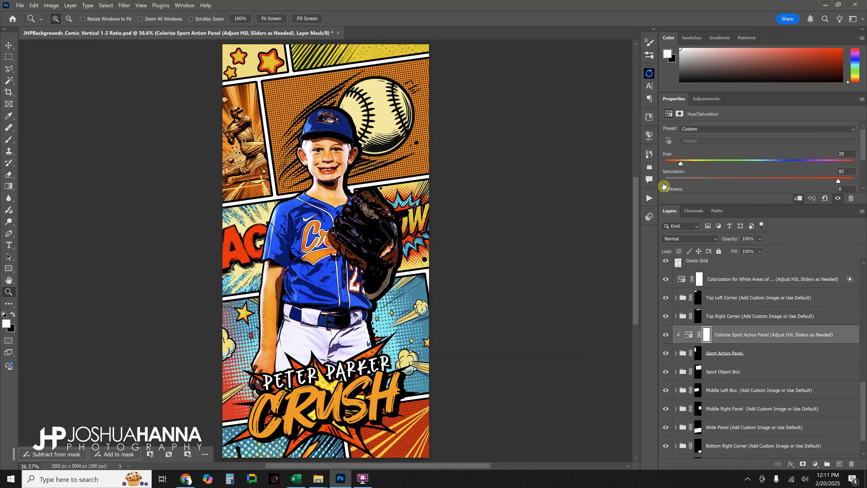
{"action": "scroll", "coordinate": [703, 355], "scroll_direction": "down", "scroll_amount": 2}
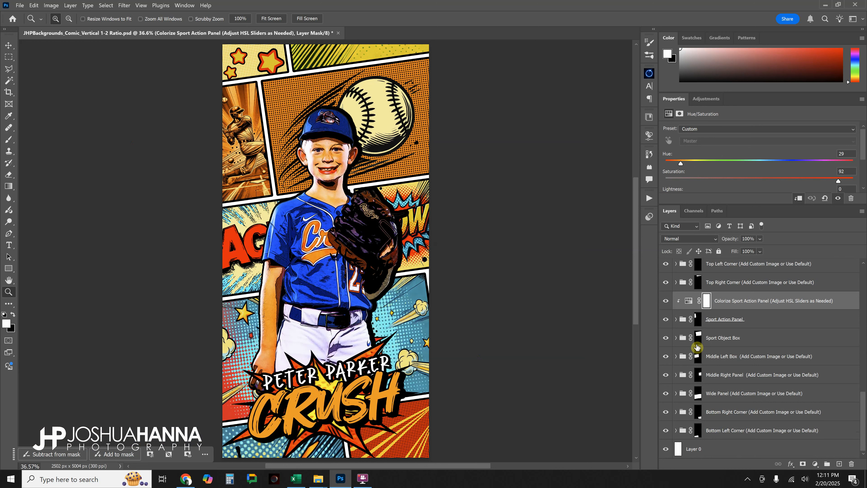
{"action": "left_click", "coordinate": [675, 338]}
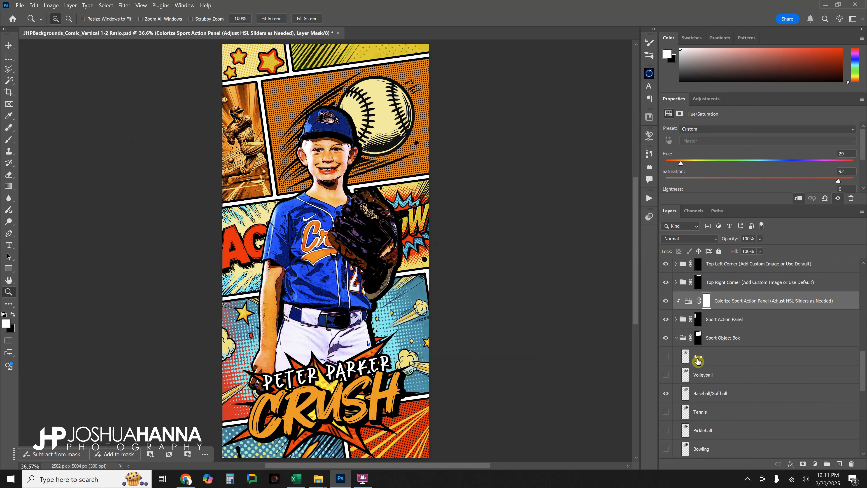
{"action": "scroll", "coordinate": [693, 363], "scroll_direction": "down", "scroll_amount": 3}
{"action": "double_click", "coordinate": [689, 364]}
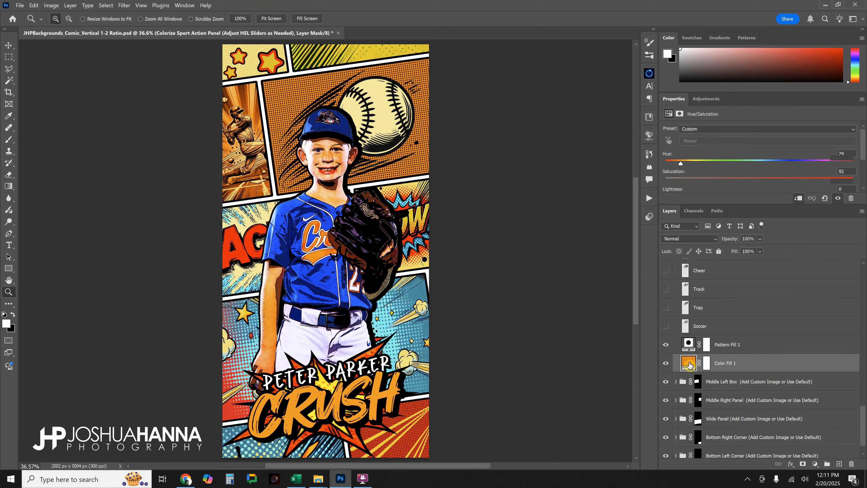
{"action": "left_click", "coordinate": [331, 266]}
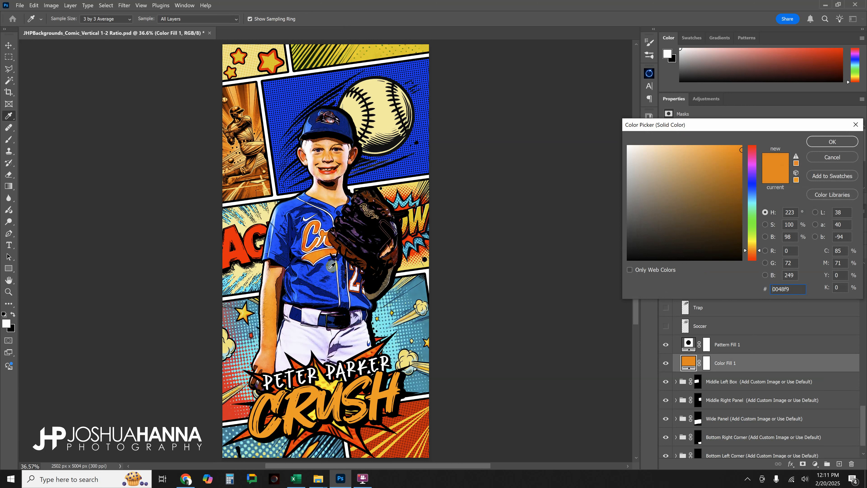
{"action": "left_click_drag", "start_coordinate": [717, 186], "coordinate": [710, 140]}
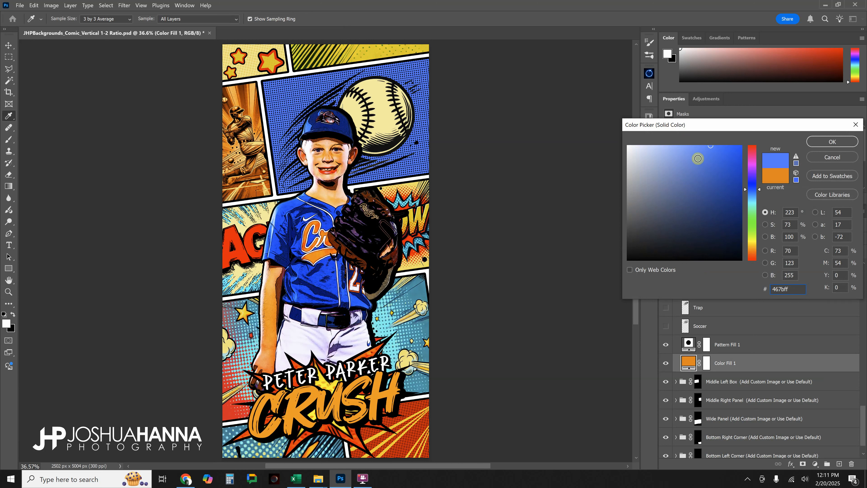
{"action": "mouse_move", "coordinate": [720, 148]}
{"action": "left_mouse_down"}
{"action": "mouse_move", "coordinate": [730, 146]}
{"action": "mouse_move", "coordinate": [734, 159]}
{"action": "mouse_move", "coordinate": [726, 147]}
{"action": "left_mouse_up"}
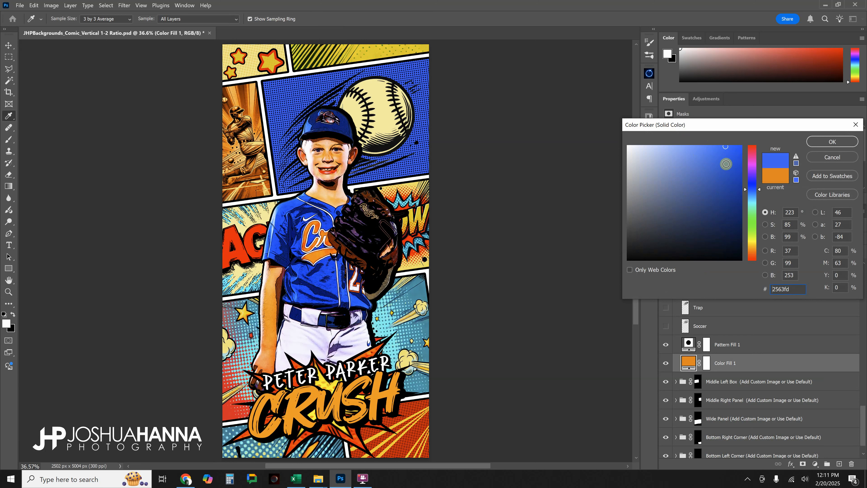
{"action": "left_click", "coordinate": [833, 141]}
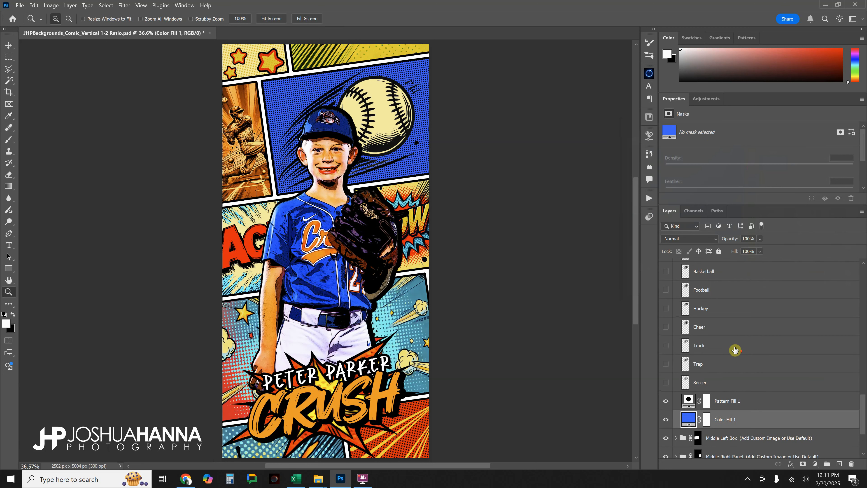
Set the hue of the Colorize Sport Action Panel adjustment to 224 for a matching blue
{"action": "scroll", "coordinate": [734, 348], "scroll_direction": "up", "scroll_amount": 6}
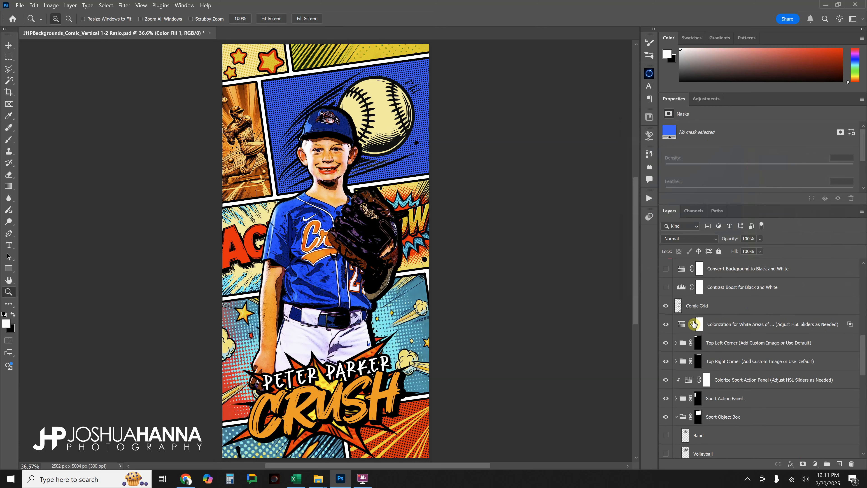
{"action": "left_click", "coordinate": [692, 380]}
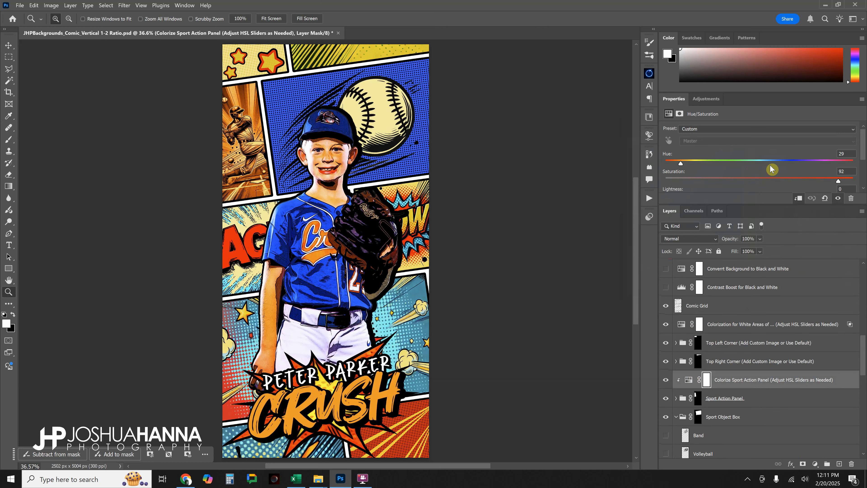
{"action": "left_click_drag", "start_coordinate": [780, 162], "coordinate": [784, 164]}
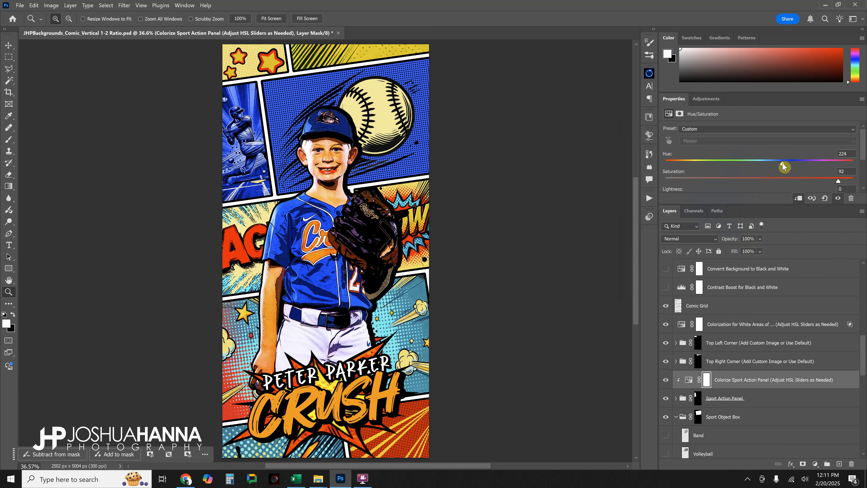
{"action": "scroll", "coordinate": [793, 181], "scroll_direction": "down", "scroll_amount": 3}
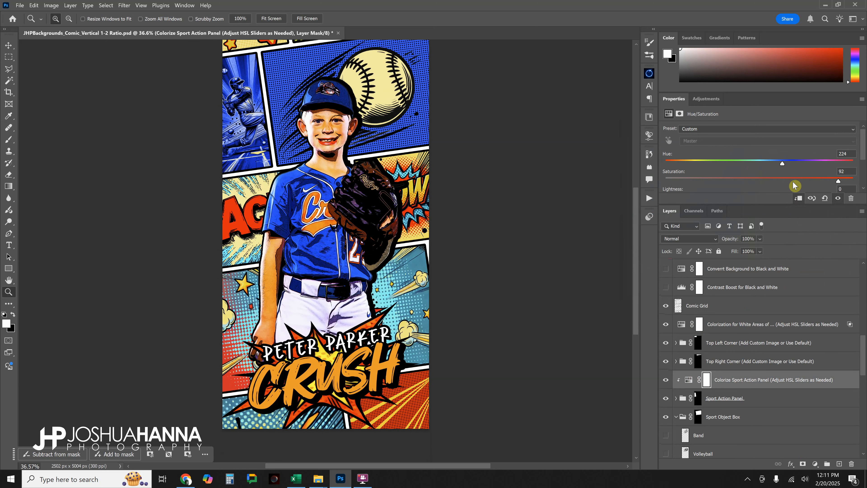
Set the Colorize Sport Action Panel adjustment's lightness to +13 and its hue to 0 for a red panel
{"action": "left_click", "coordinate": [767, 177]}
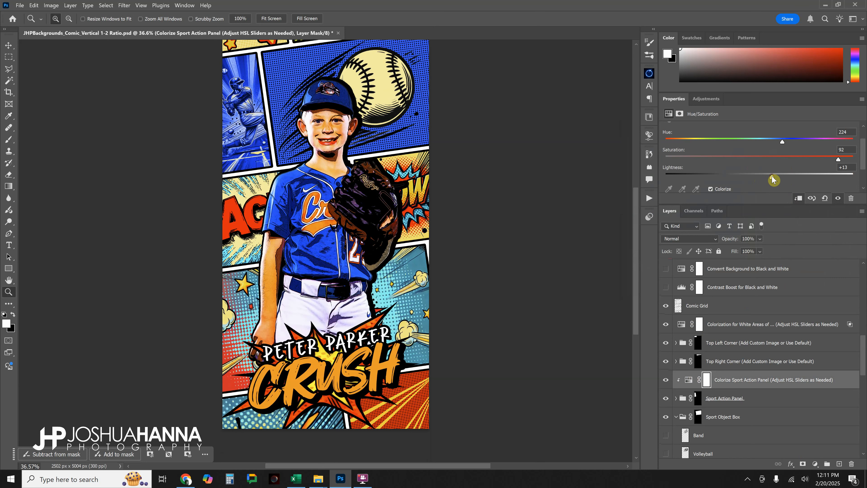
{"action": "left_click_drag", "start_coordinate": [637, 265], "coordinate": [641, 240]}
{"action": "scroll", "coordinate": [762, 355], "scroll_direction": "down", "scroll_amount": 2}
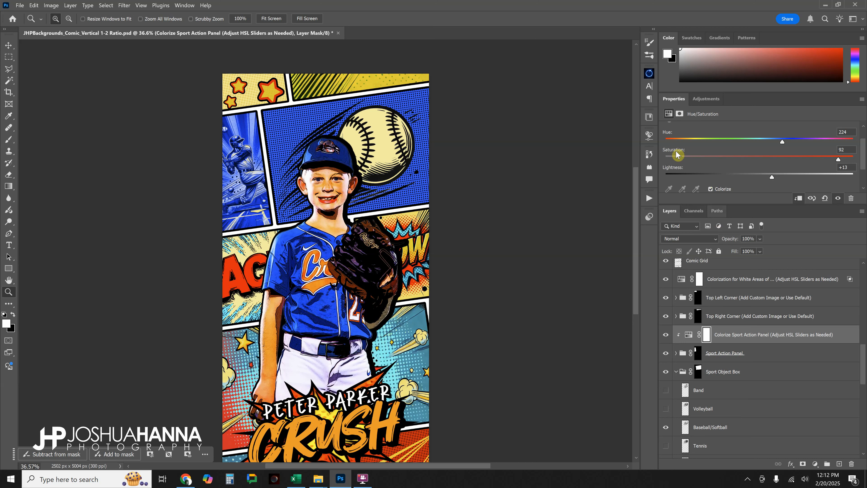
{"action": "left_click", "coordinate": [666, 140]}
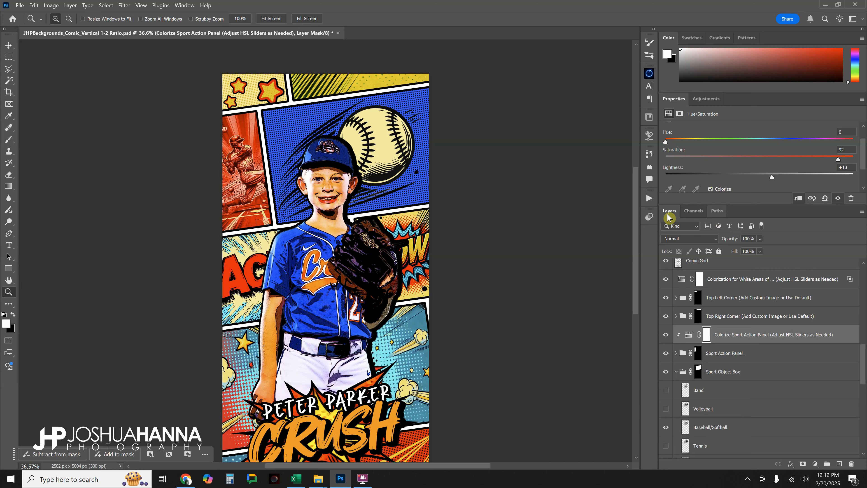
Change the Color Fill 1 background in the Sport Object Box group to red, ff0000
{"action": "scroll", "coordinate": [707, 383], "scroll_direction": "down", "scroll_amount": 8}
{"action": "scroll", "coordinate": [706, 382], "scroll_direction": "down", "scroll_amount": 3}
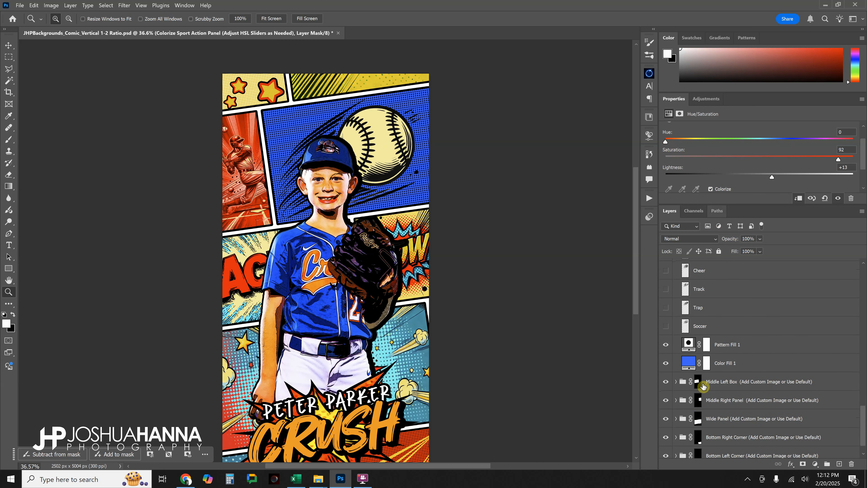
{"action": "left_click", "coordinate": [689, 362]}
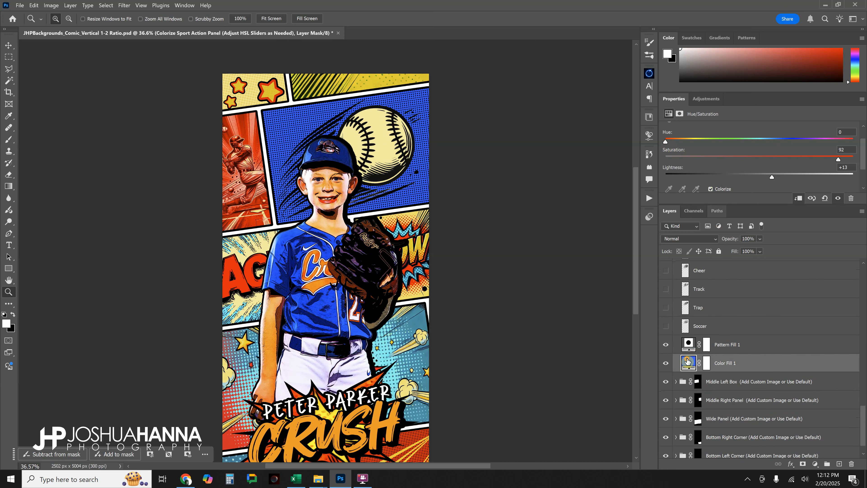
{"action": "left_click", "coordinate": [250, 264]}
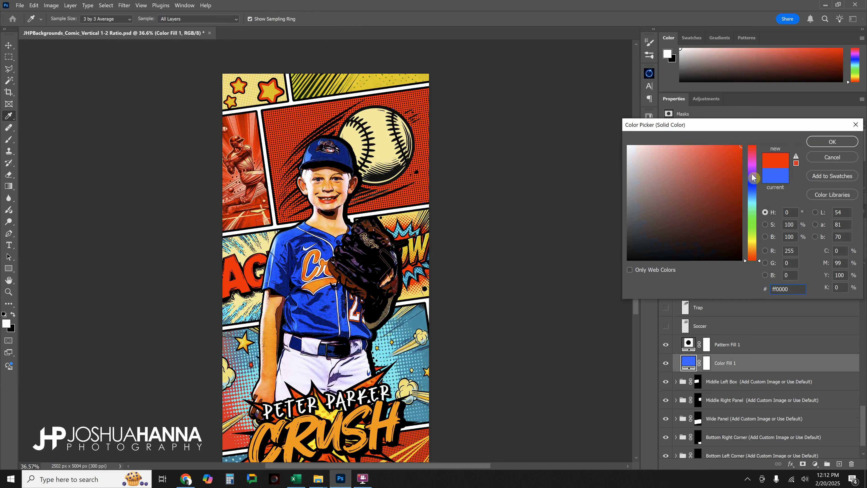
{"action": "left_click", "coordinate": [833, 144]}
{"action": "key", "text": "z"}
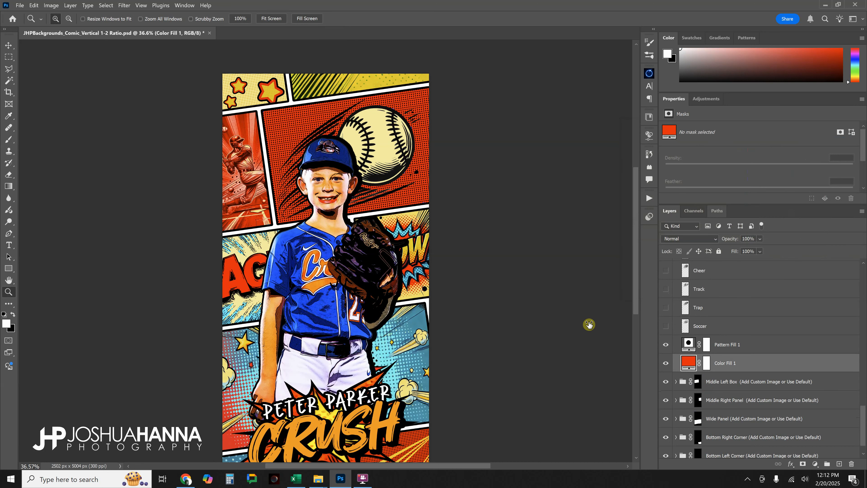
{"action": "left_click_drag", "start_coordinate": [638, 222], "coordinate": [640, 235]}
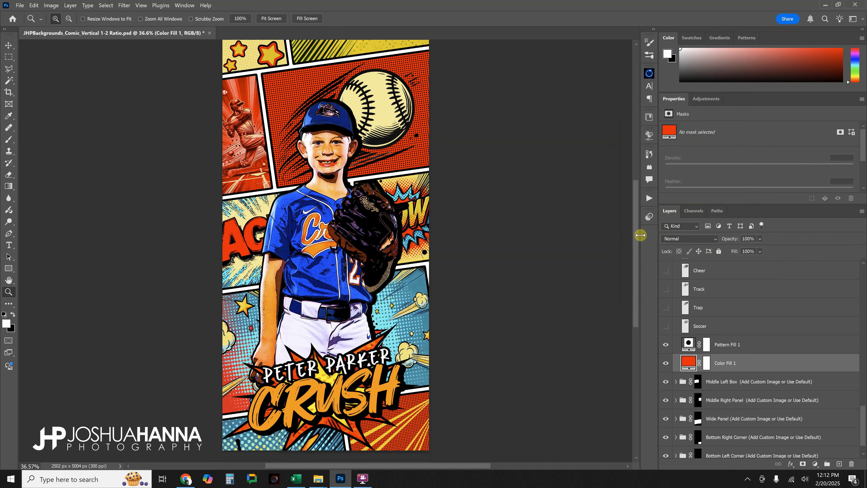